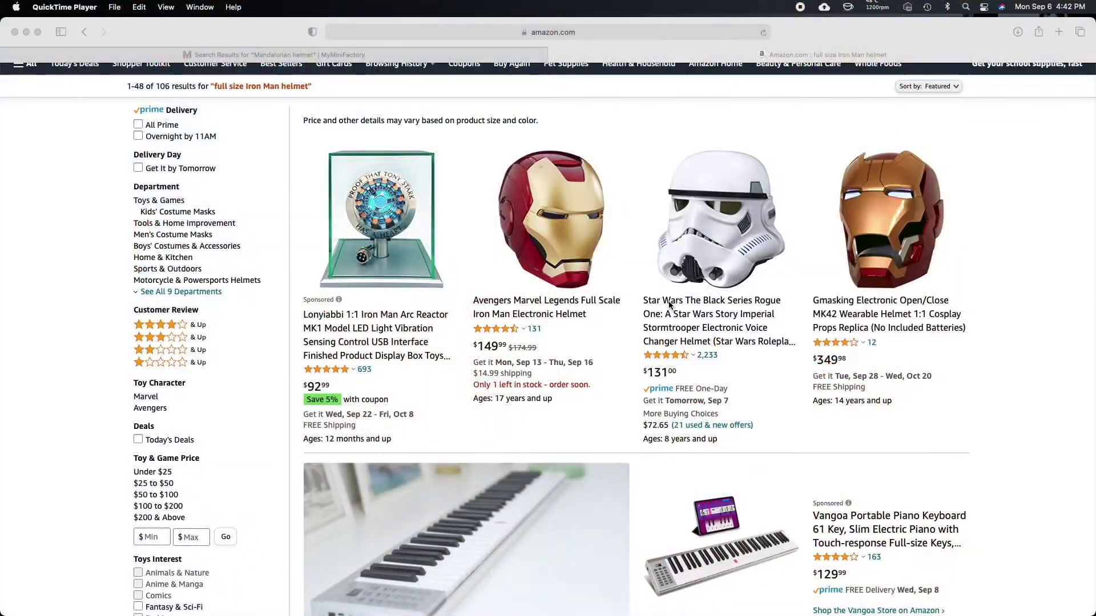
Step: Scroll down through the Amazon results for full-size Iron Man helmets
scroll(669, 305, "down", 1)
scroll(668, 305, "down", 10)
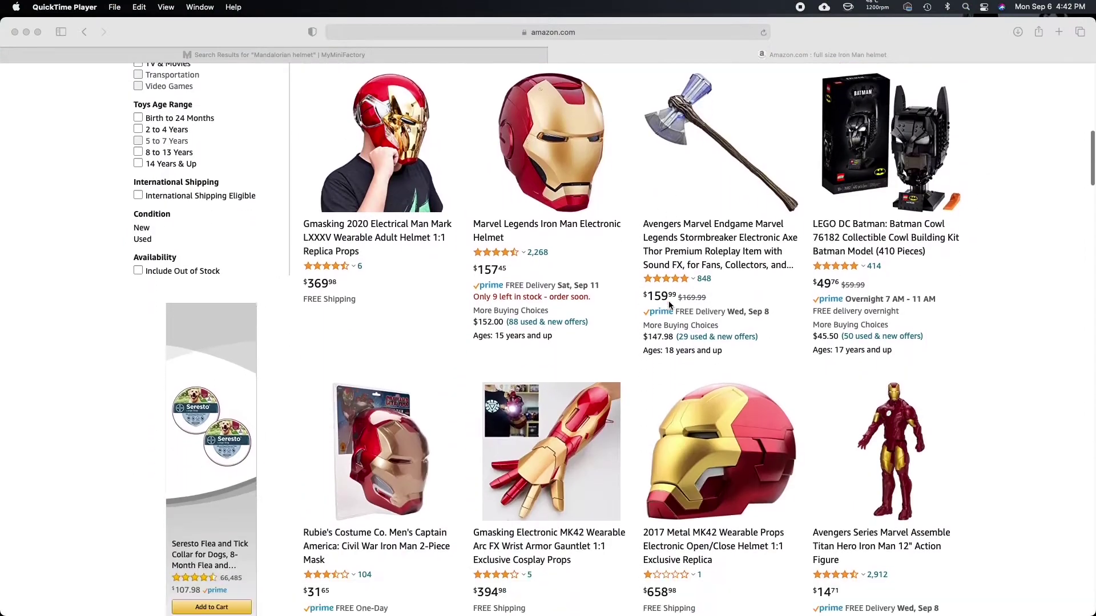
scroll(668, 306, "down", 10)
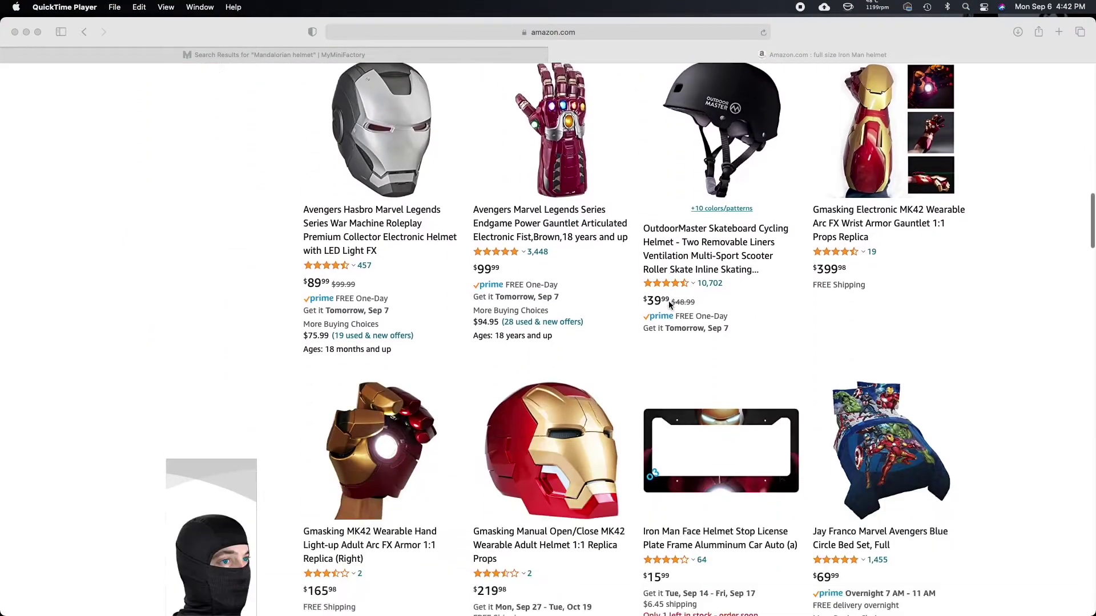
scroll(669, 306, "down", 5)
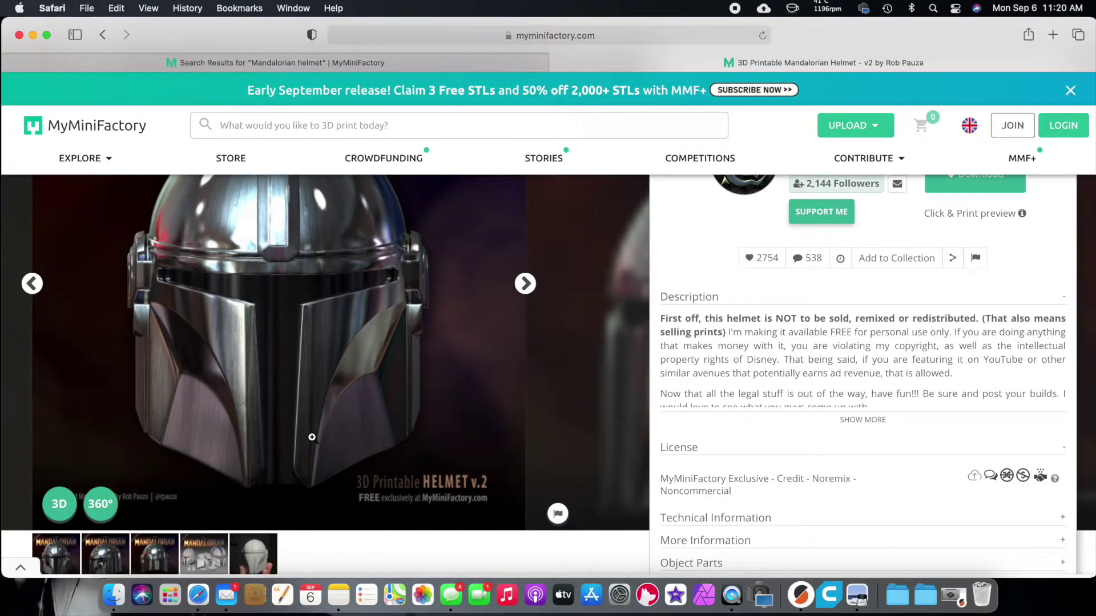
Step: Download the free Mandalorian Helmet - v2 files from MyMiniFactory using Download Only
scroll(311, 437, "down", 3)
scroll(282, 422, "up", 4)
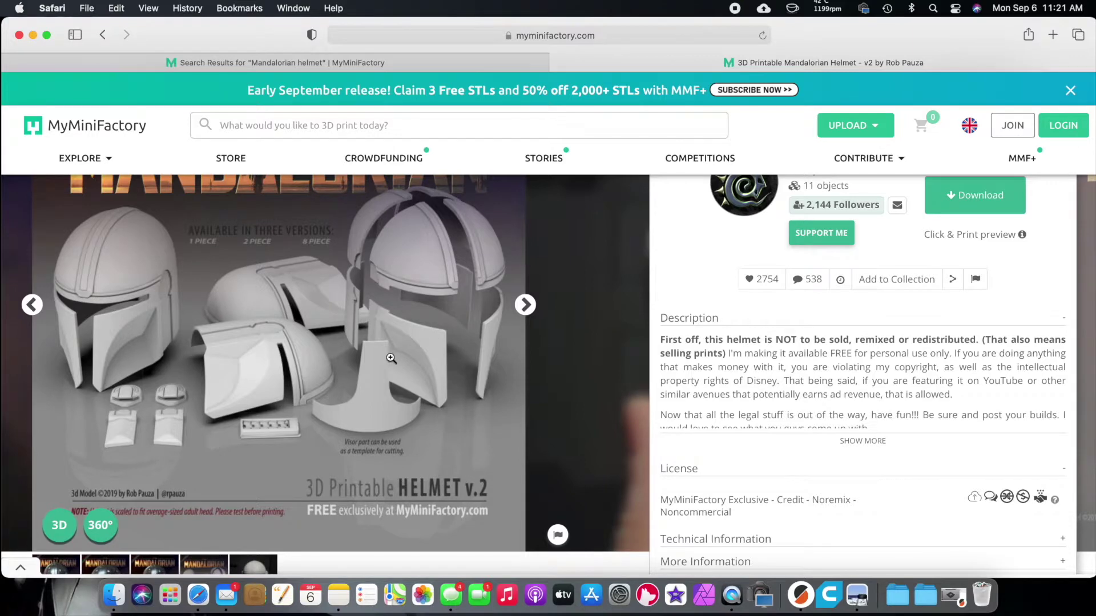
scroll(391, 359, "up", 3)
left_click(947, 297)
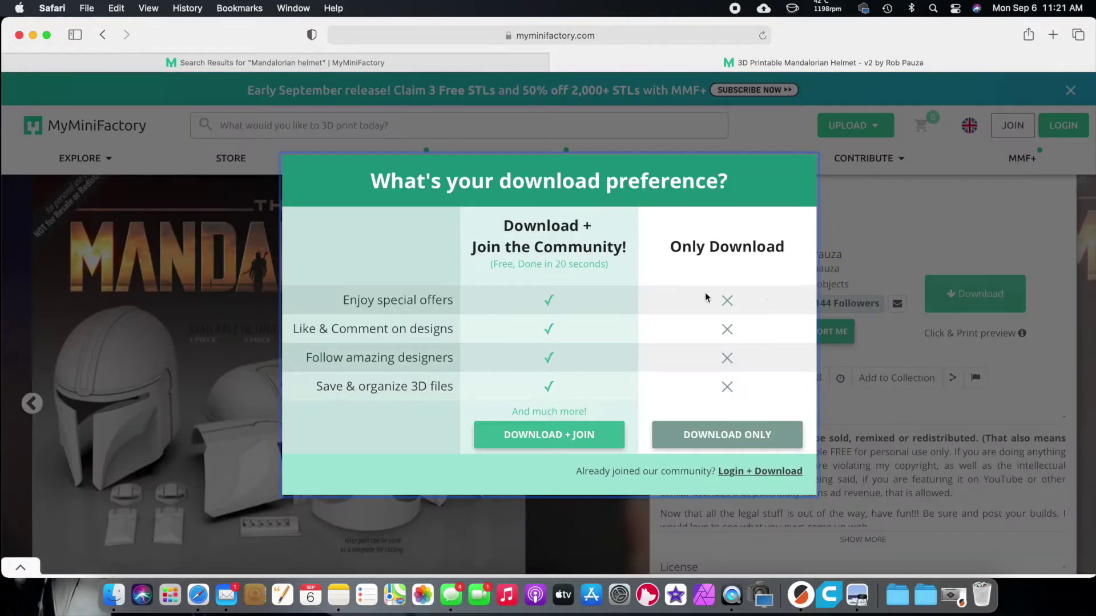
left_click(726, 432)
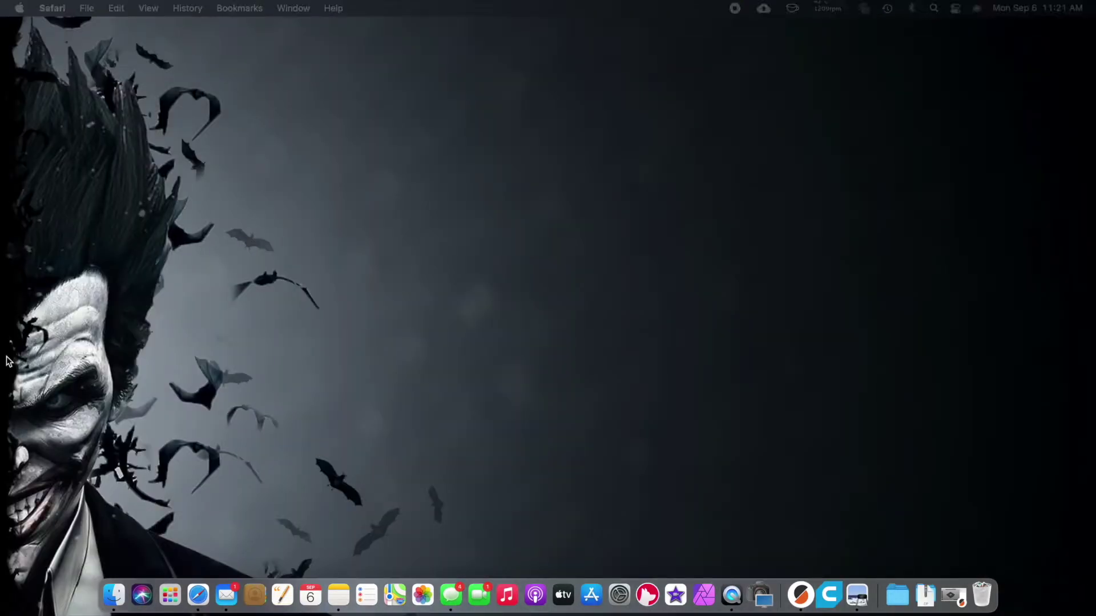
Step: Unpack the downloaded helmet archive in Downloads and open the mandalorian-helmet-v2 folder
left_click(925, 595)
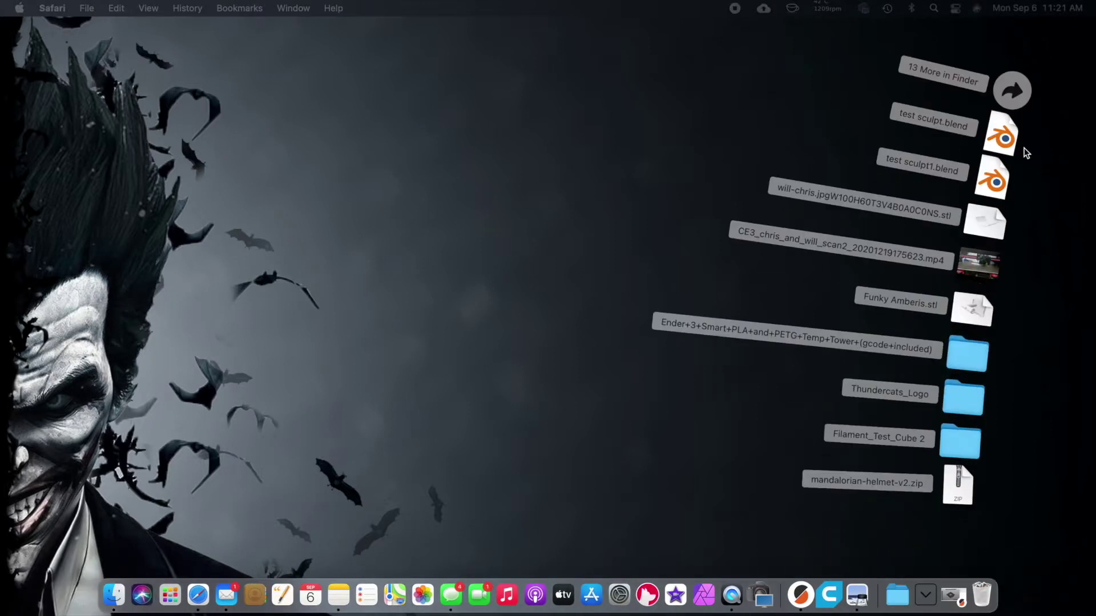
left_click(1015, 80)
left_click(437, 125)
double_click(437, 125)
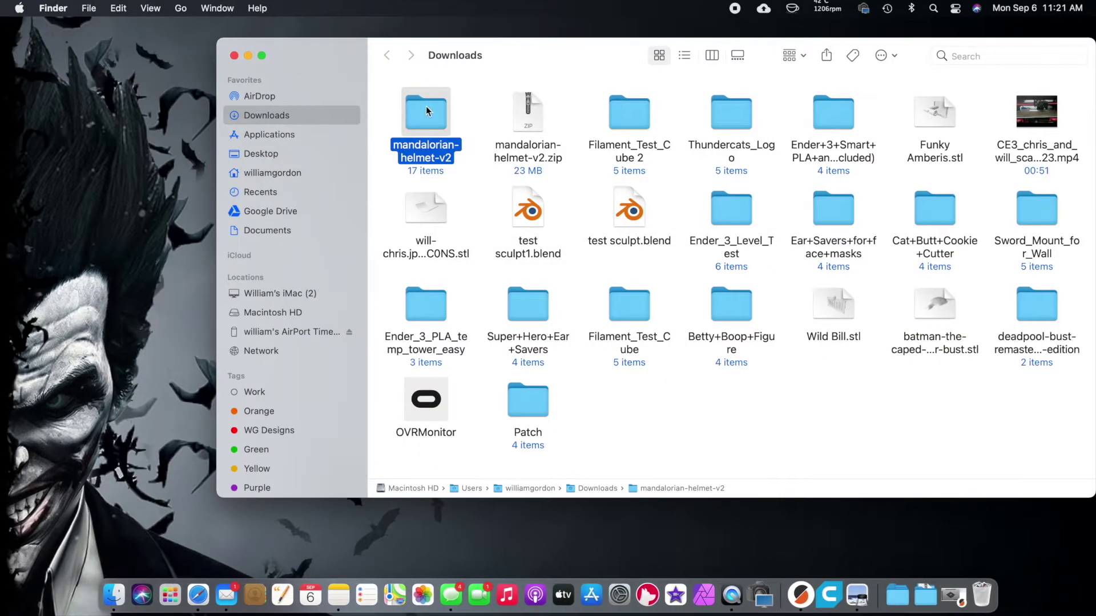
double_click(426, 109)
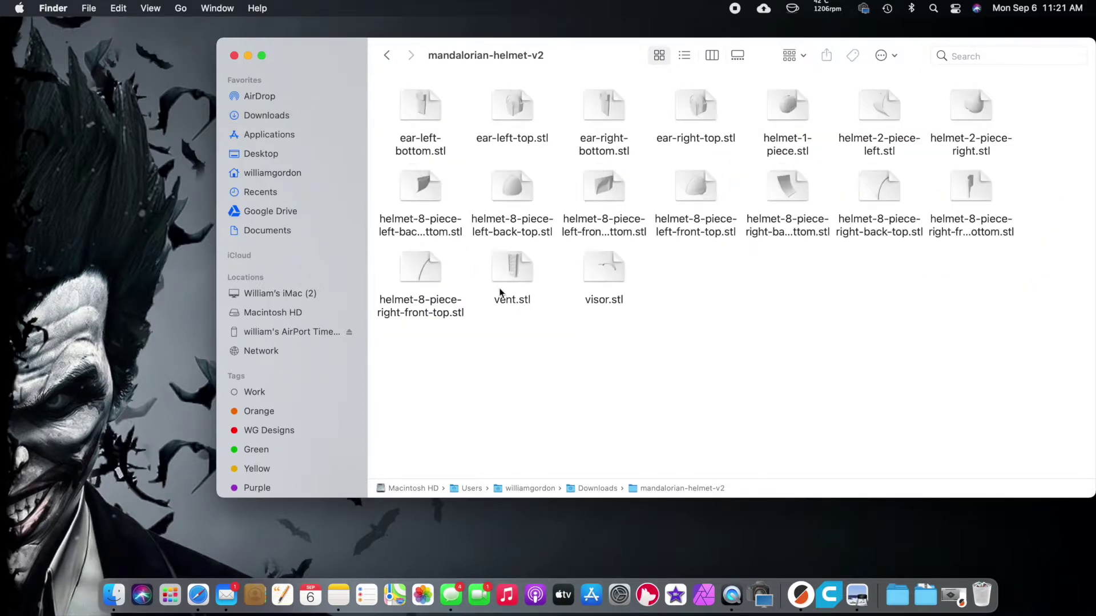
Step: Preview helmet-8-piece-left-back-top.stl and helmet-1-piece.stl in 3D with Quick Look
left_click(512, 188)
key("space")
left_click_drag(553, 334, 709, 275)
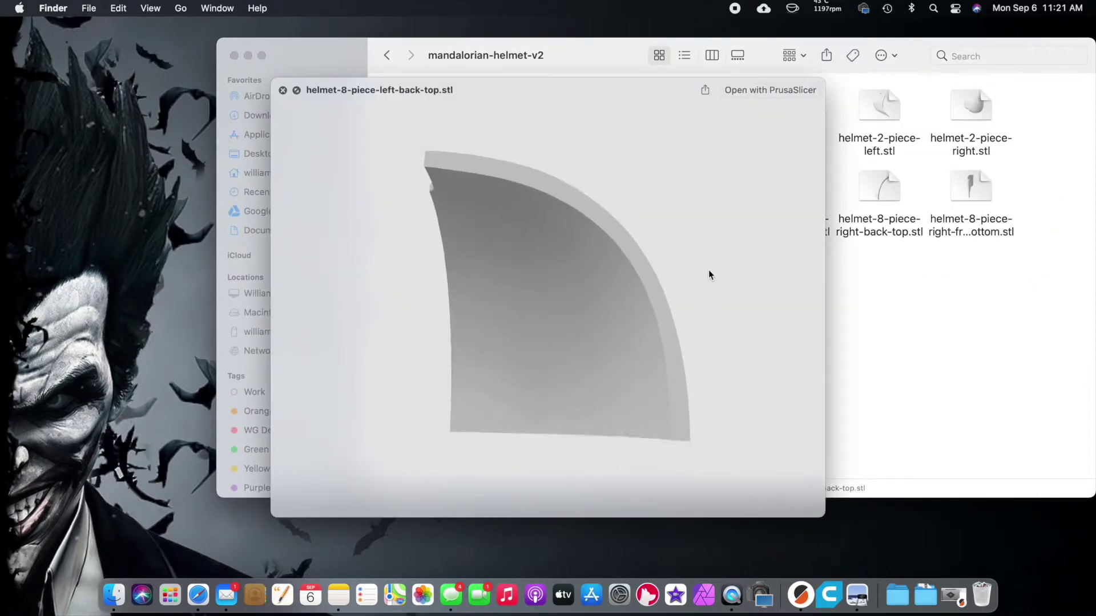
left_click(282, 89)
left_click(795, 105)
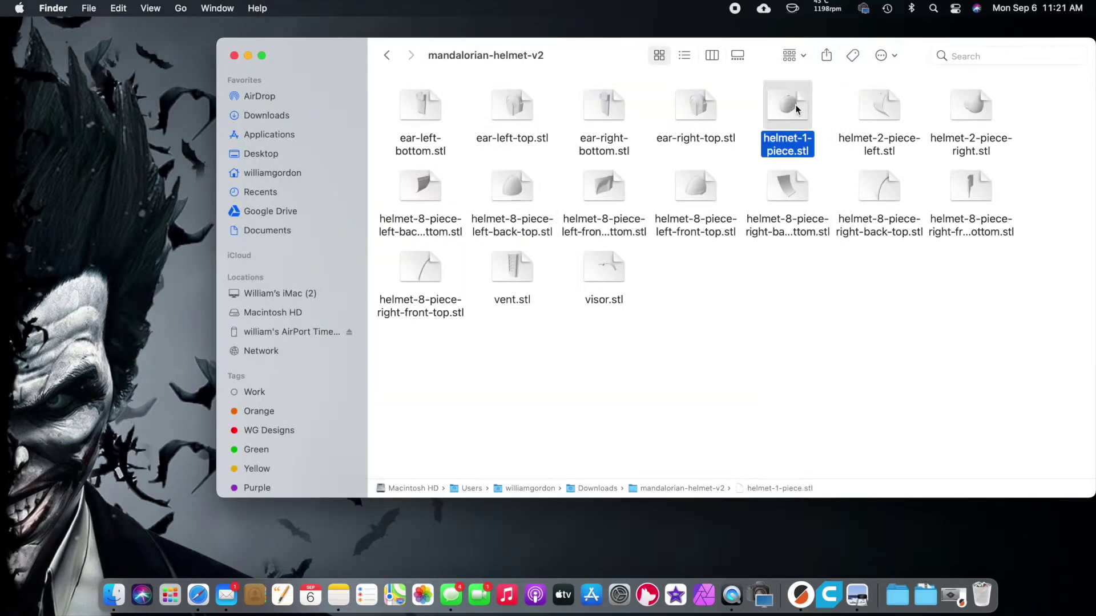
key("space")
left_click_drag(496, 306, 619, 217)
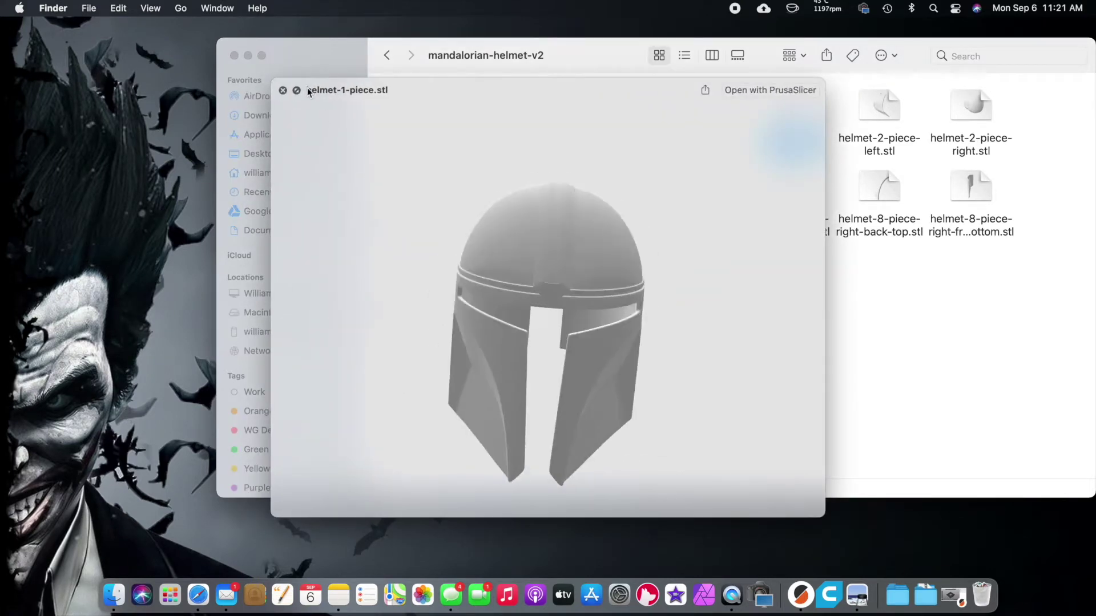
key("space")
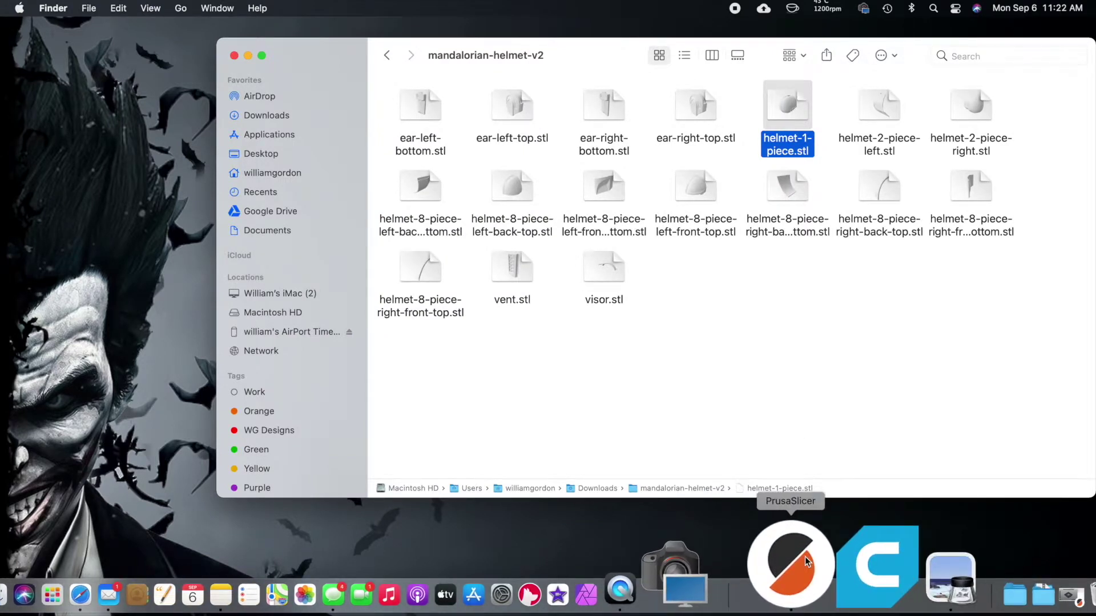
left_click(805, 561)
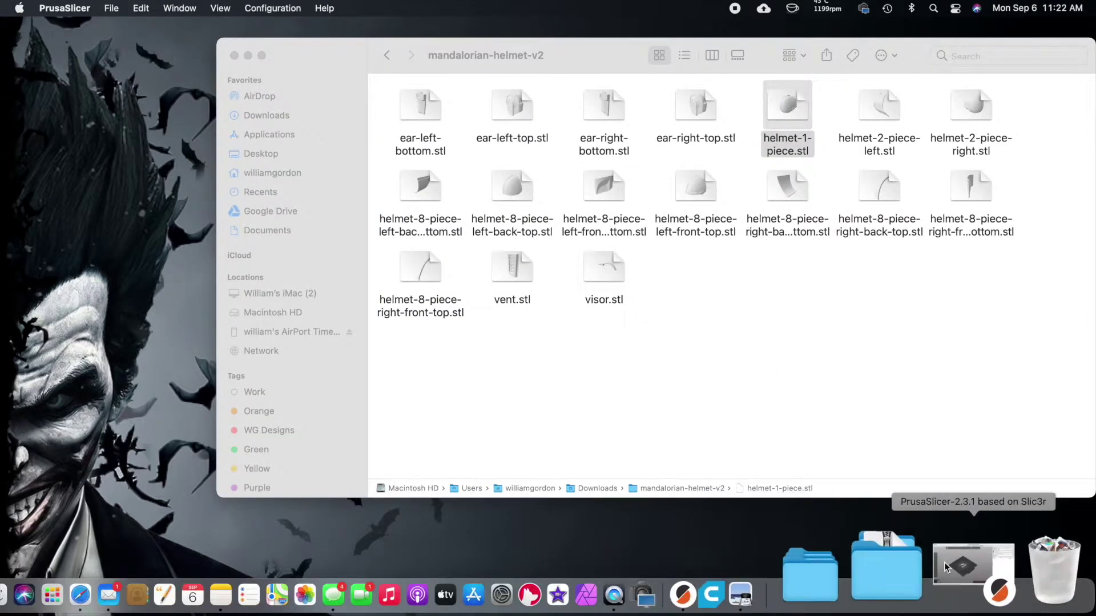
Step: Import helmet-1-piece.stl onto the print bed in PrusaSlicer
left_click(944, 563)
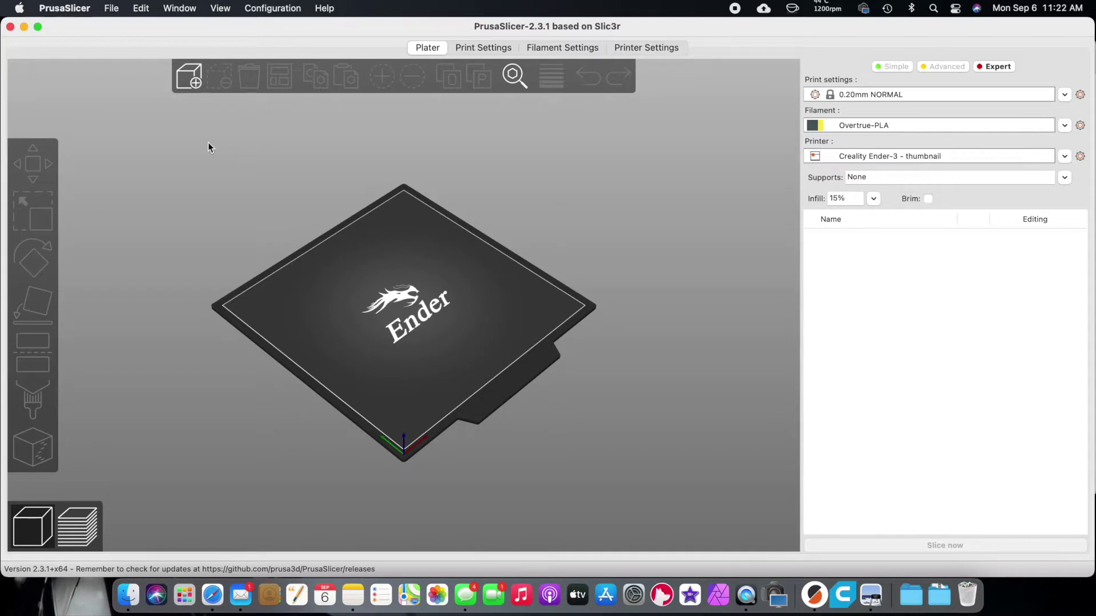
left_click(186, 73)
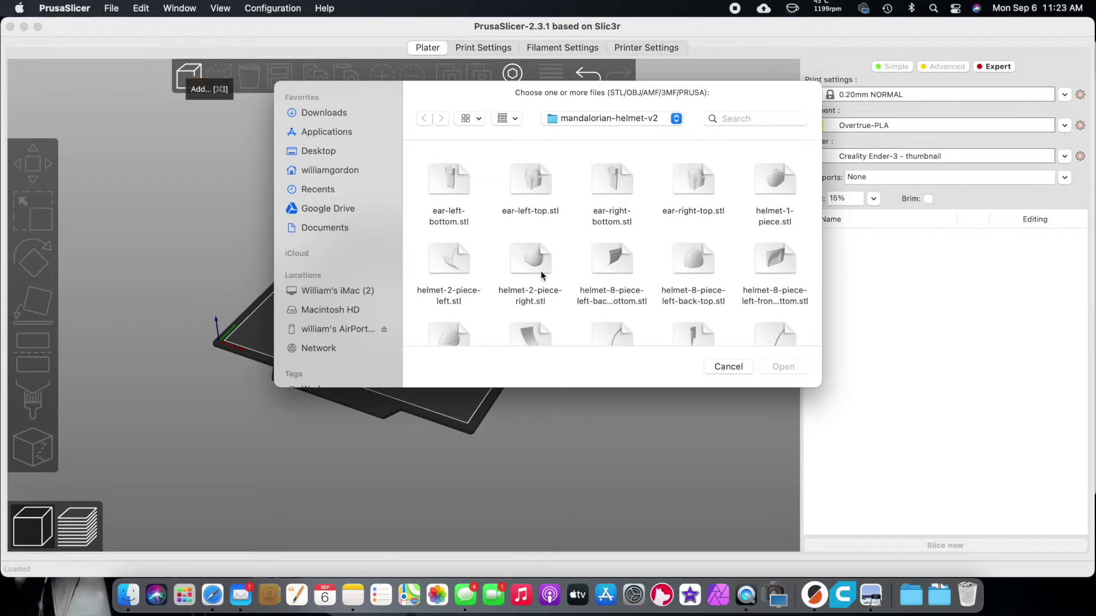
left_click(777, 177)
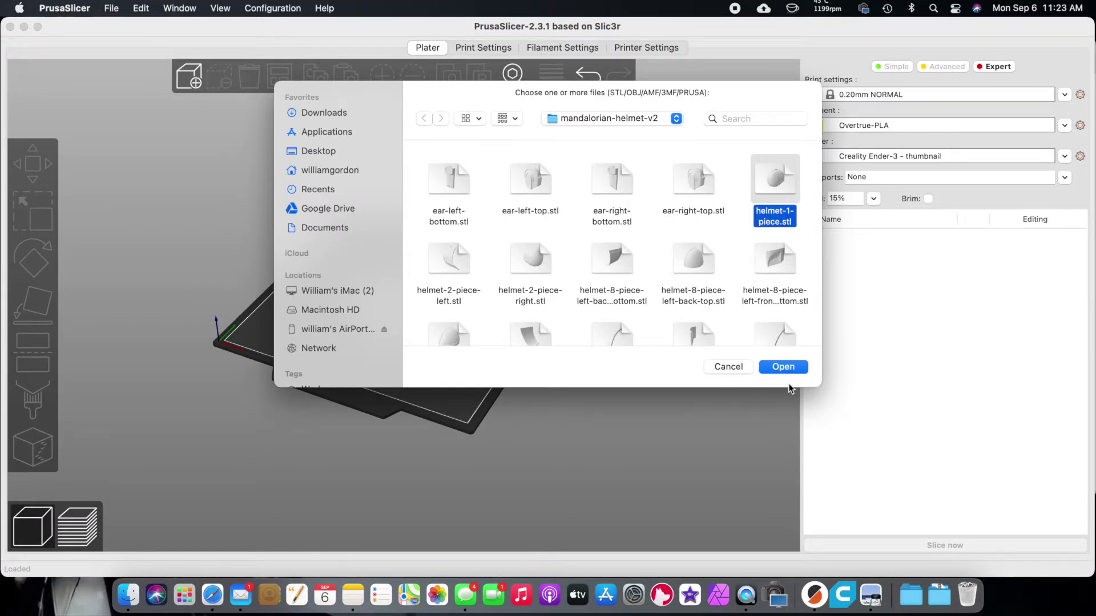
left_click(783, 367)
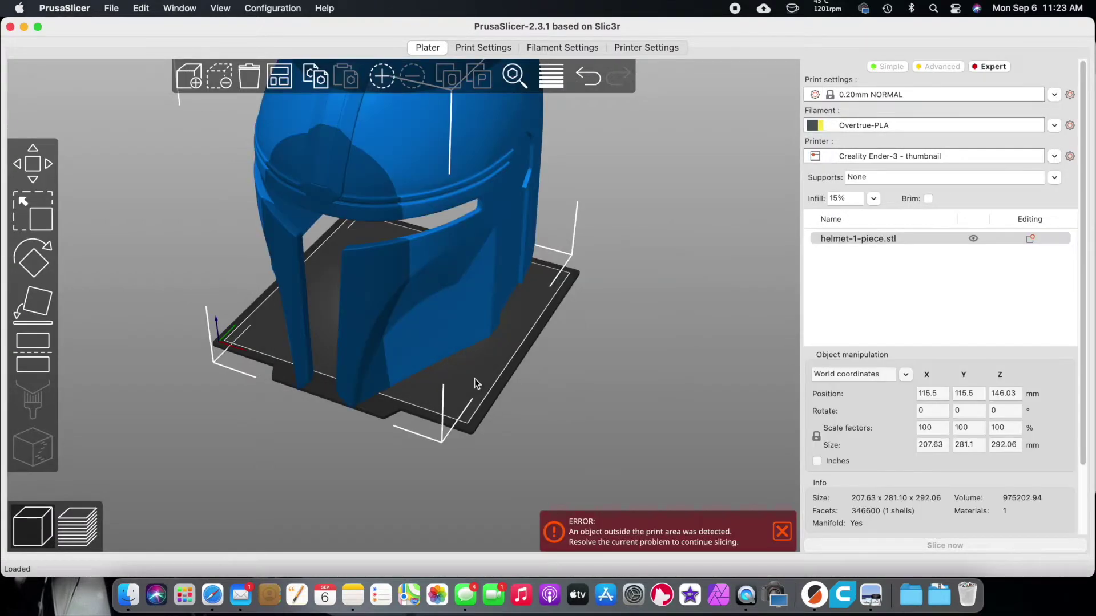
left_click_drag(542, 381, 598, 307)
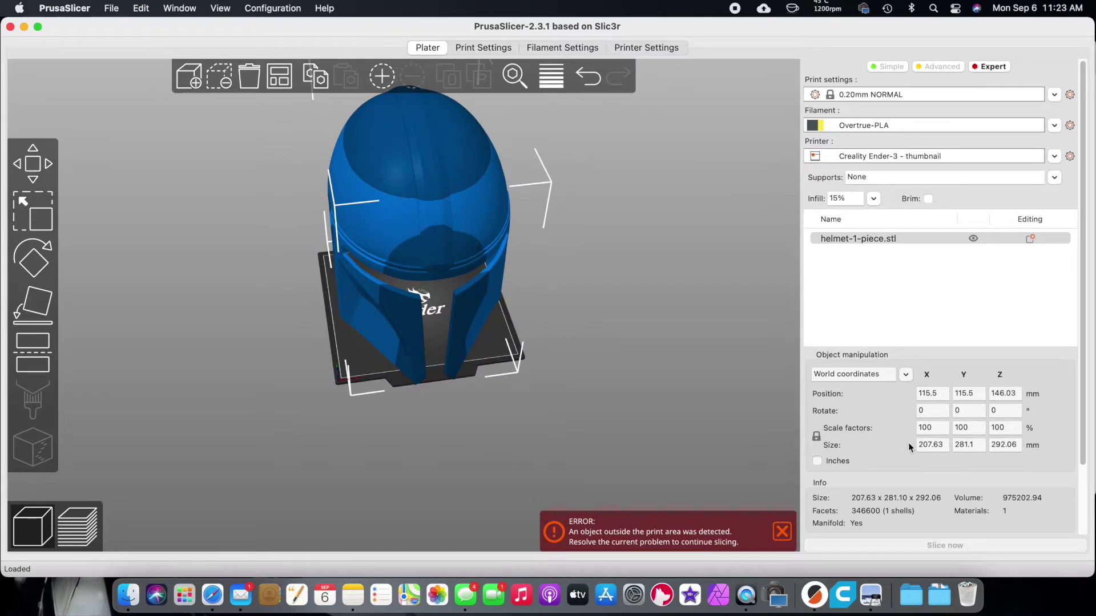
left_click(945, 448)
Step: Review the helmet's size fields, still 207.63 × 281.1 × 292.06 mm at 100%
key("Tab")
key("Tab")
left_click_drag(515, 349, 423, 216)
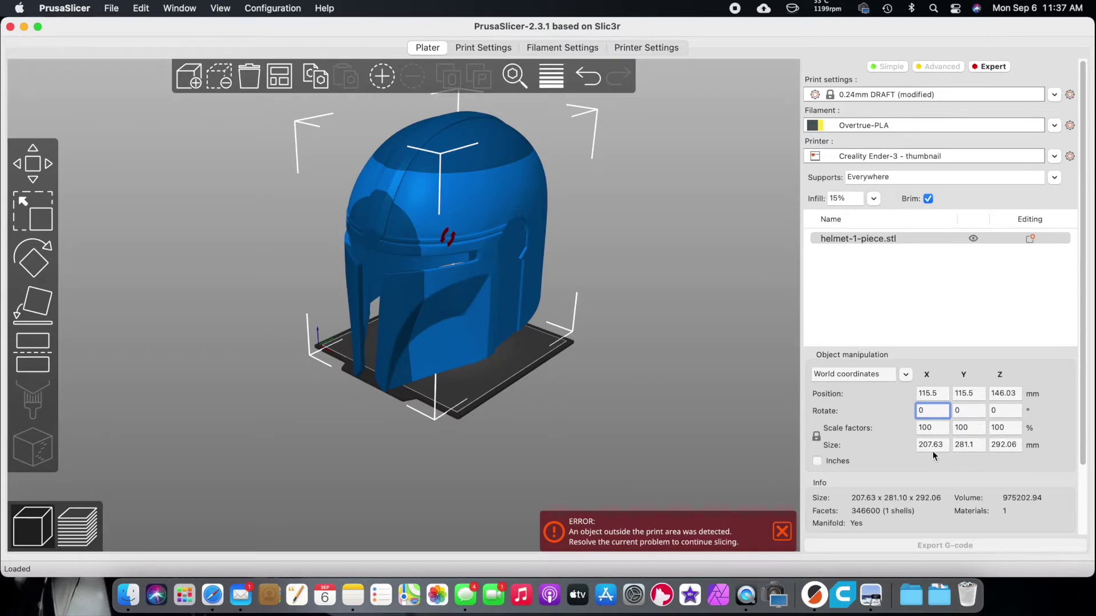
Step: Scale the helmet to 80% (166.11 × 224.88 × 233.65 mm) and slice it
left_click(939, 428)
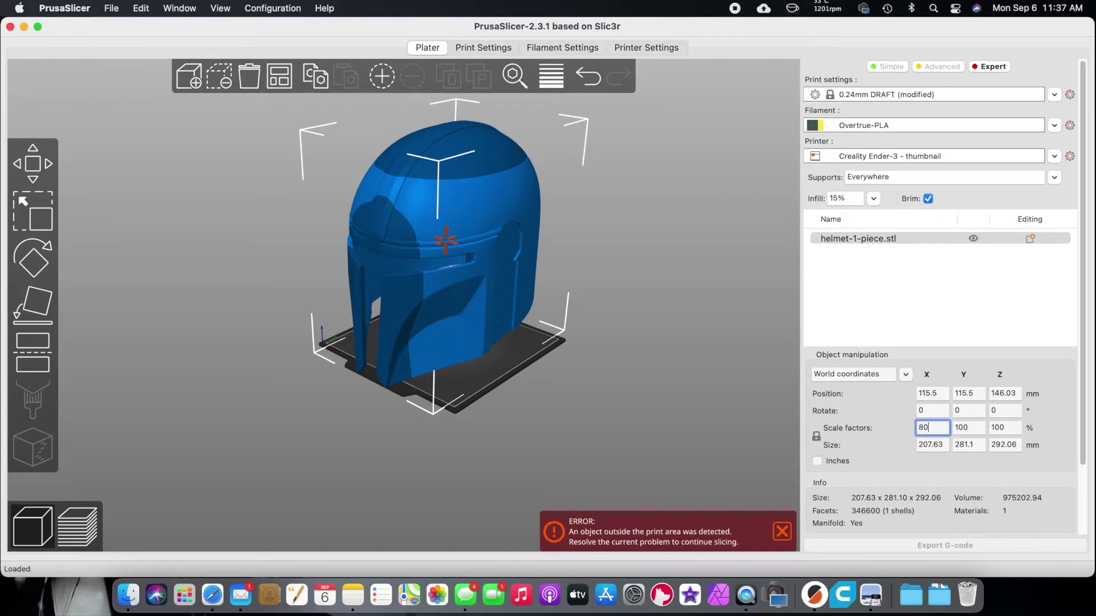
type("80")
key("Return")
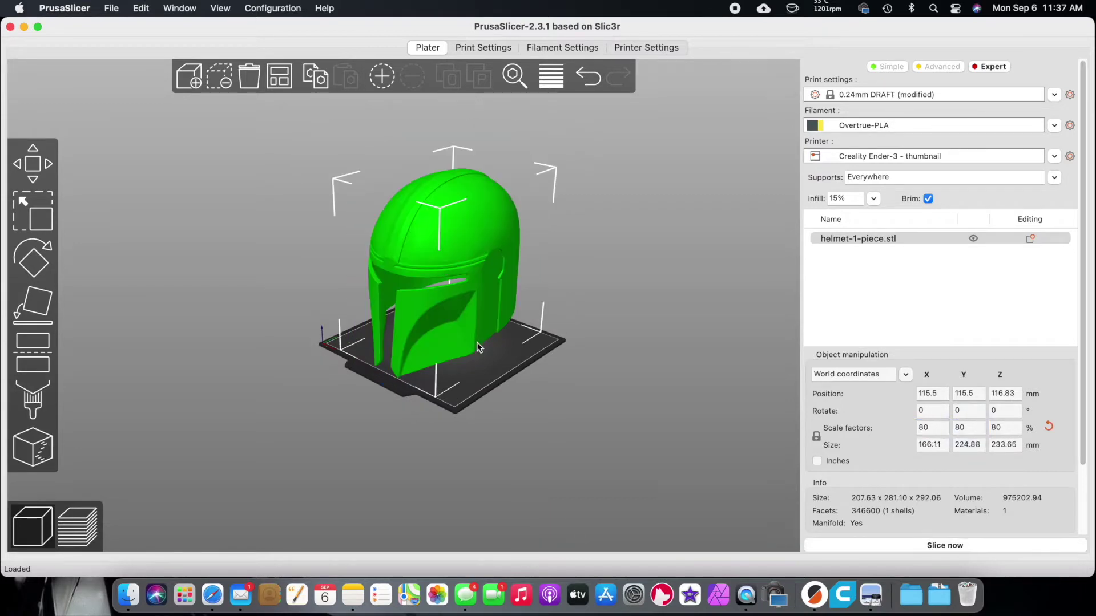
left_click_drag(525, 392, 483, 365)
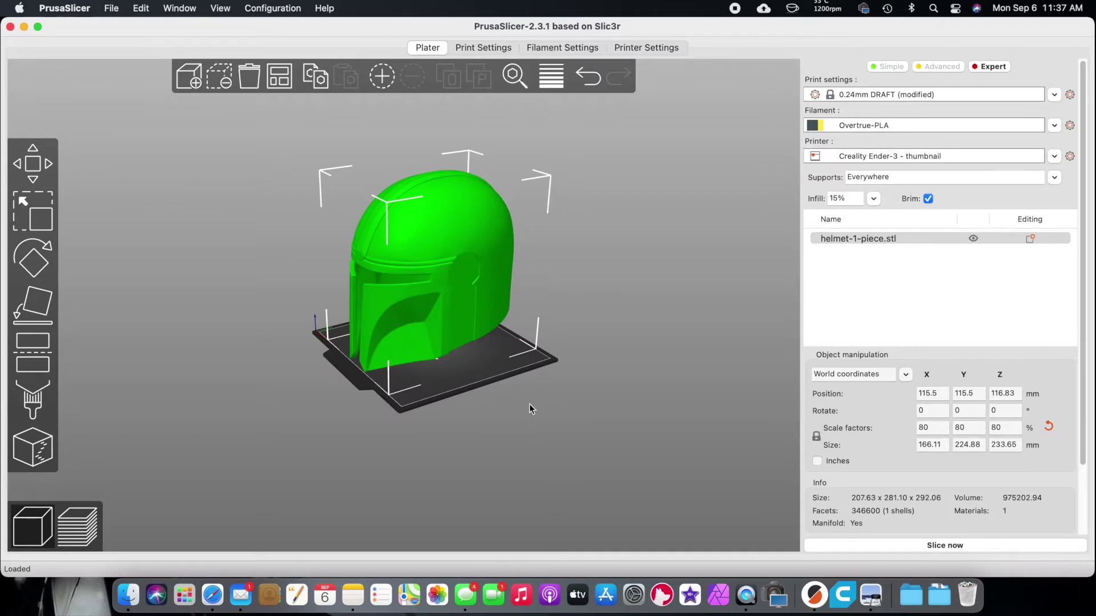
left_click_drag(529, 402, 406, 400)
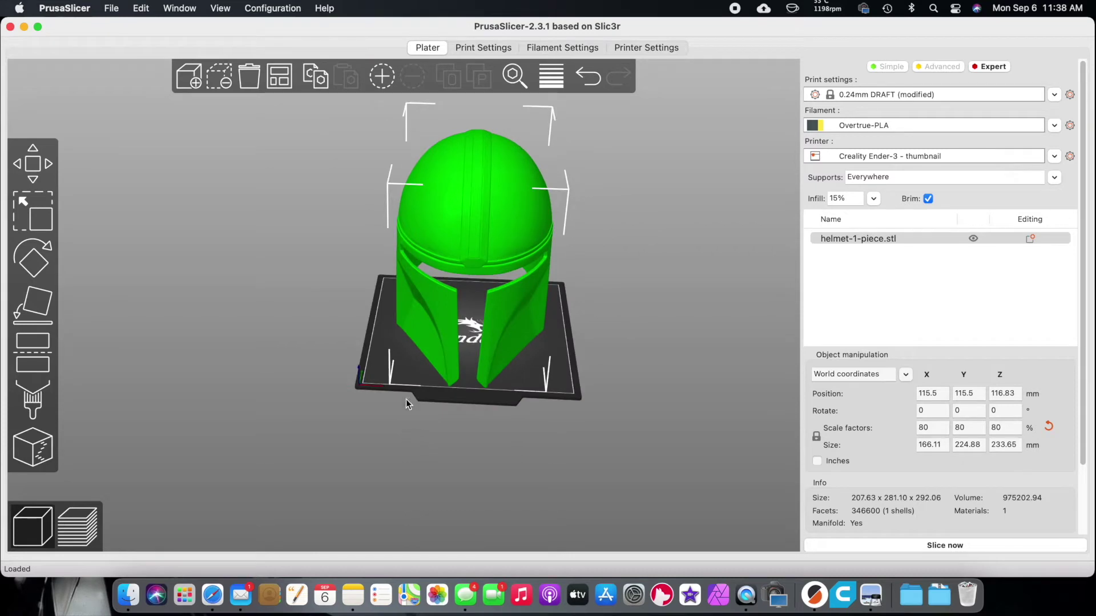
left_click(920, 541)
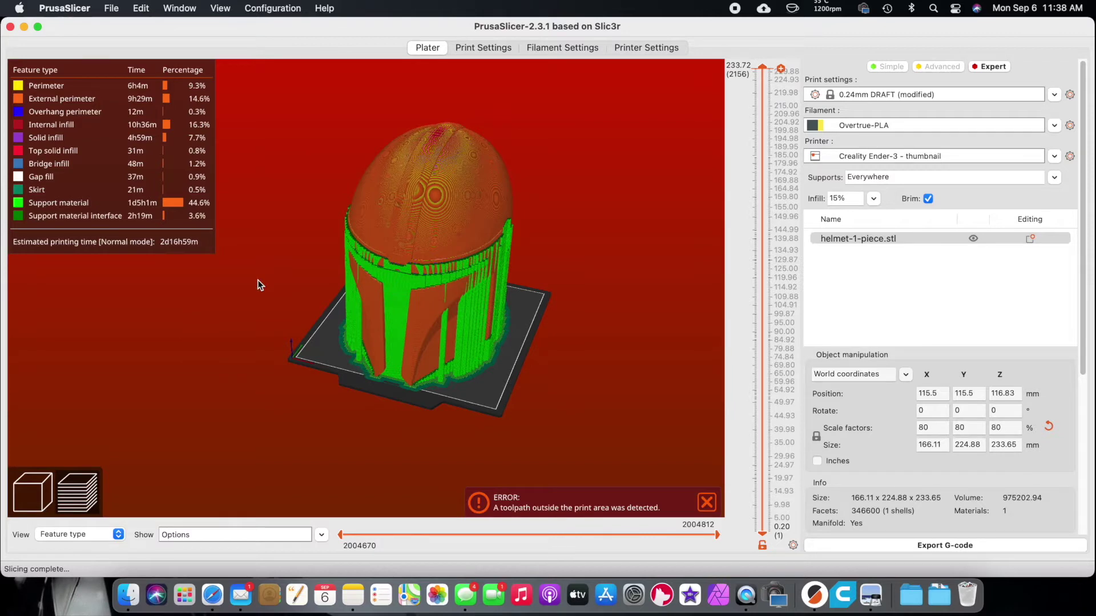
Step: Orbit the sliced helmet preview to examine its heavy support from the front
left_click_drag(570, 385, 455, 323)
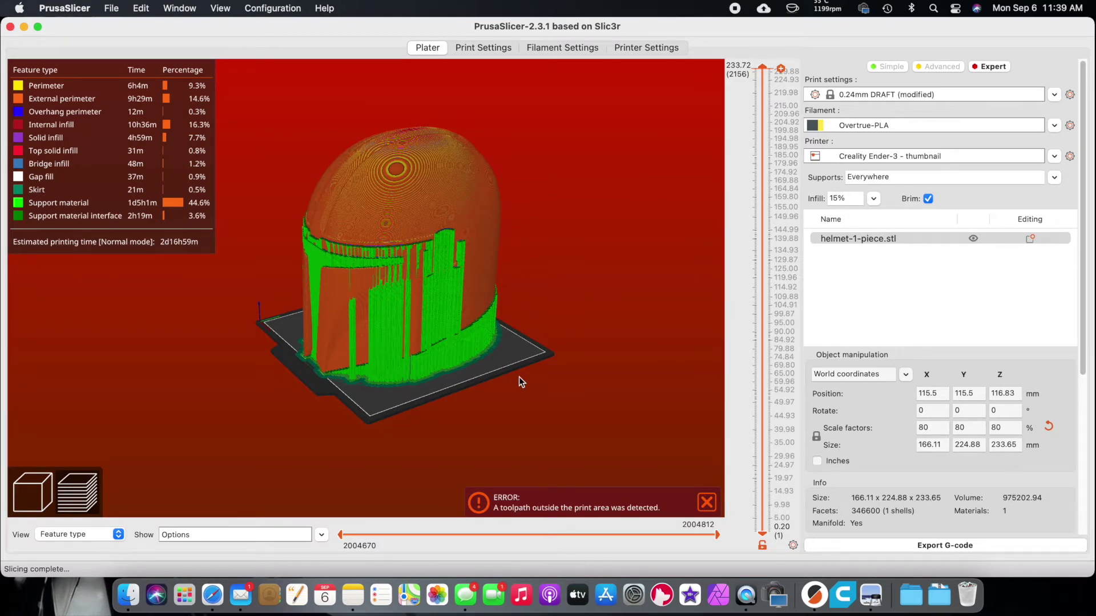
left_click_drag(512, 386, 526, 405)
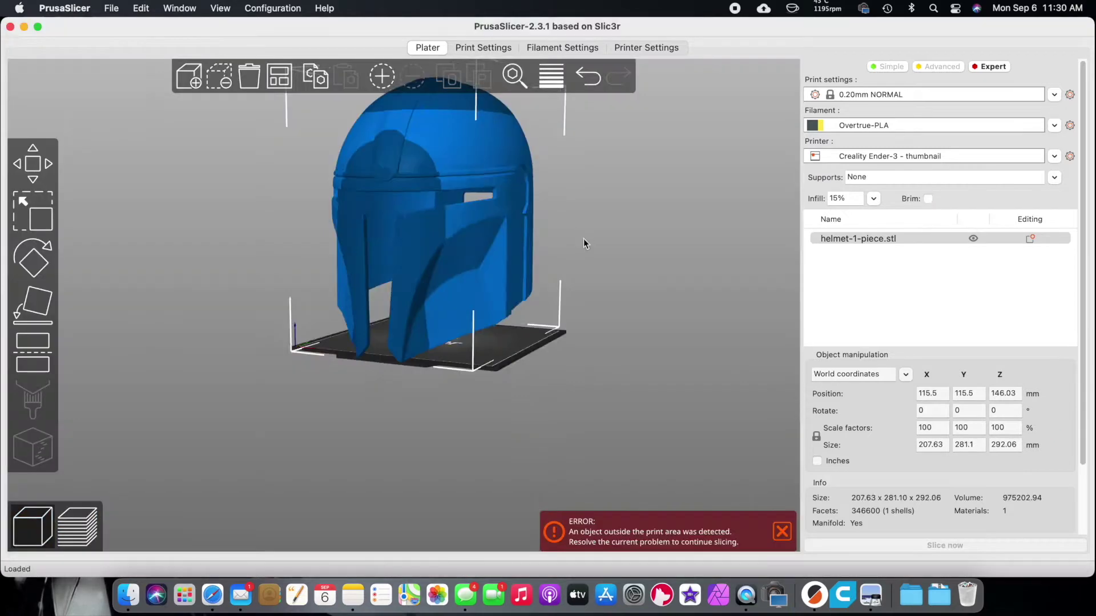
left_click_drag(583, 239, 567, 221)
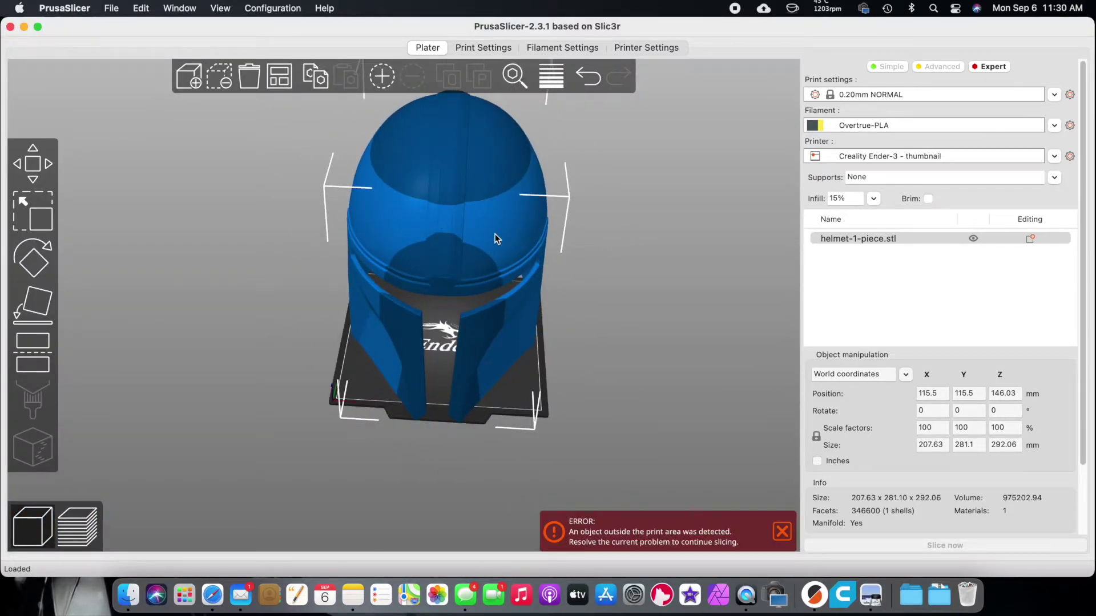
Step: Delete the one-piece helmet and load helmet-8-piece-left-back-top.stl onto the bed
key("Delete")
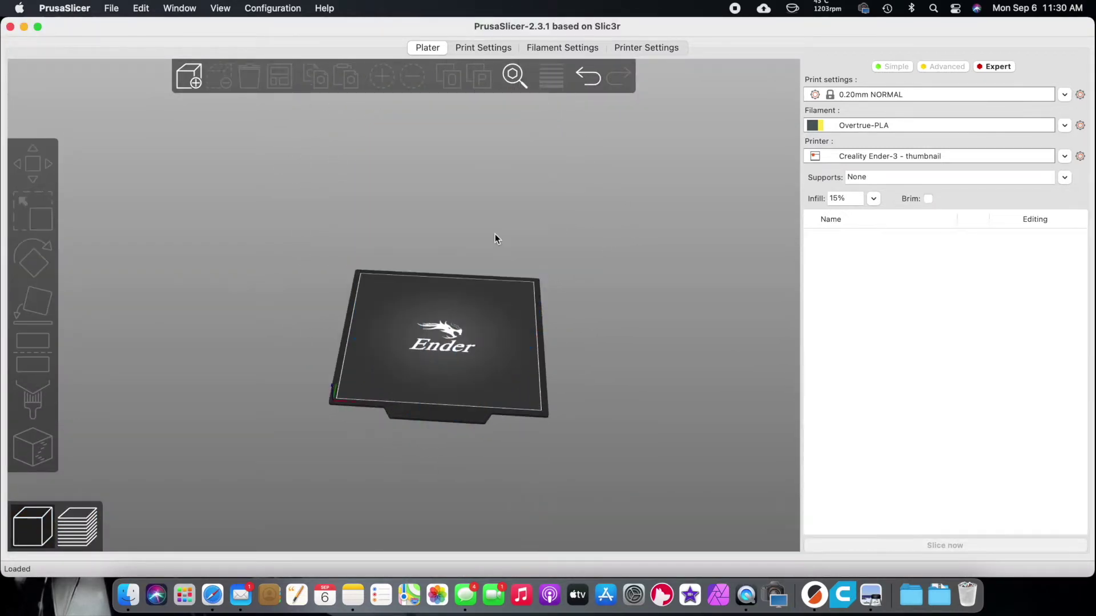
left_click(192, 72)
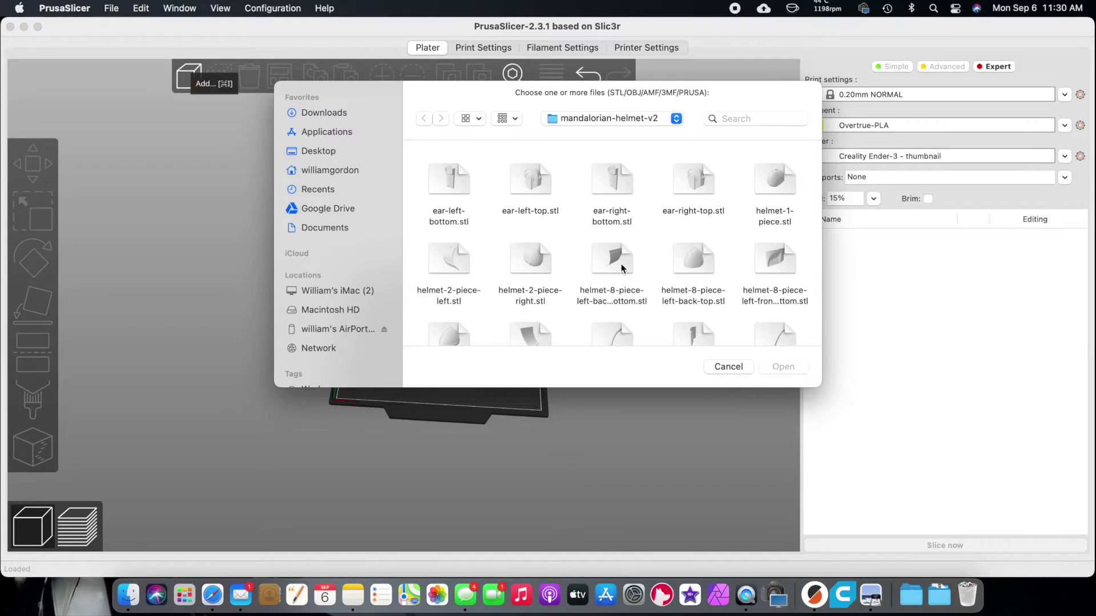
left_click(690, 258)
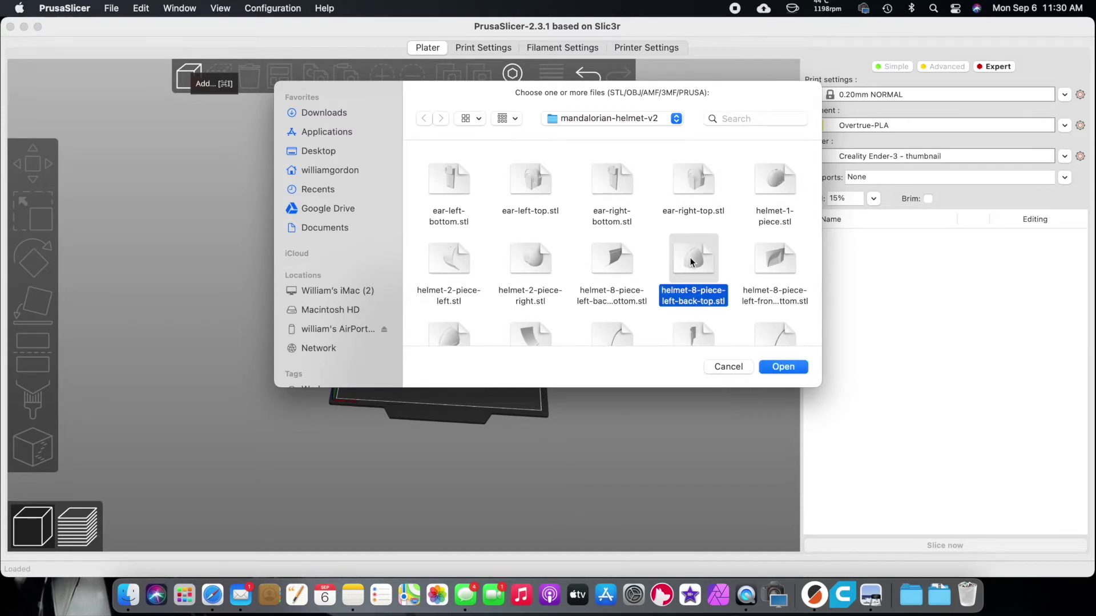
left_click(790, 367)
left_click_drag(549, 341, 542, 367)
Step: Apply the 0.24mm DRAFT print profile and enable a brim for the back-top piece
scroll(542, 367, "up", 5)
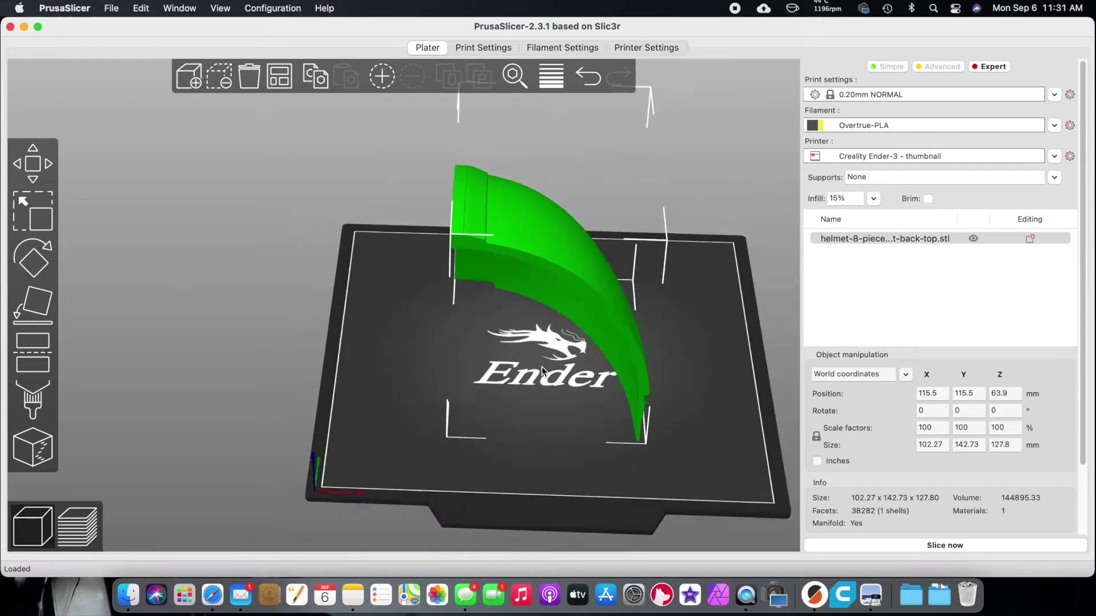
scroll(589, 361, "down", 5)
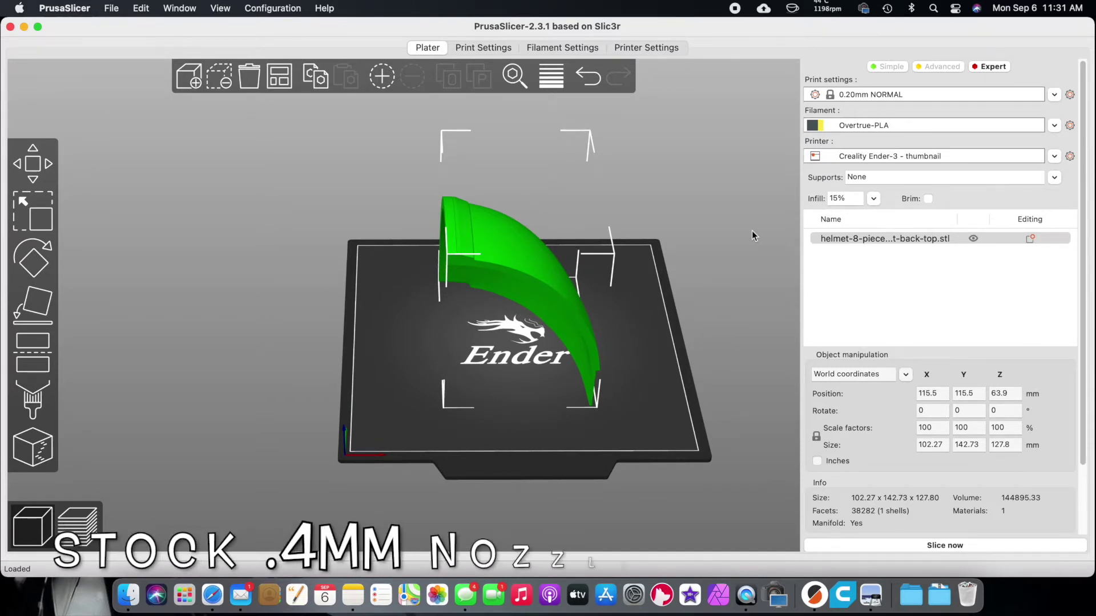
left_click(1054, 93)
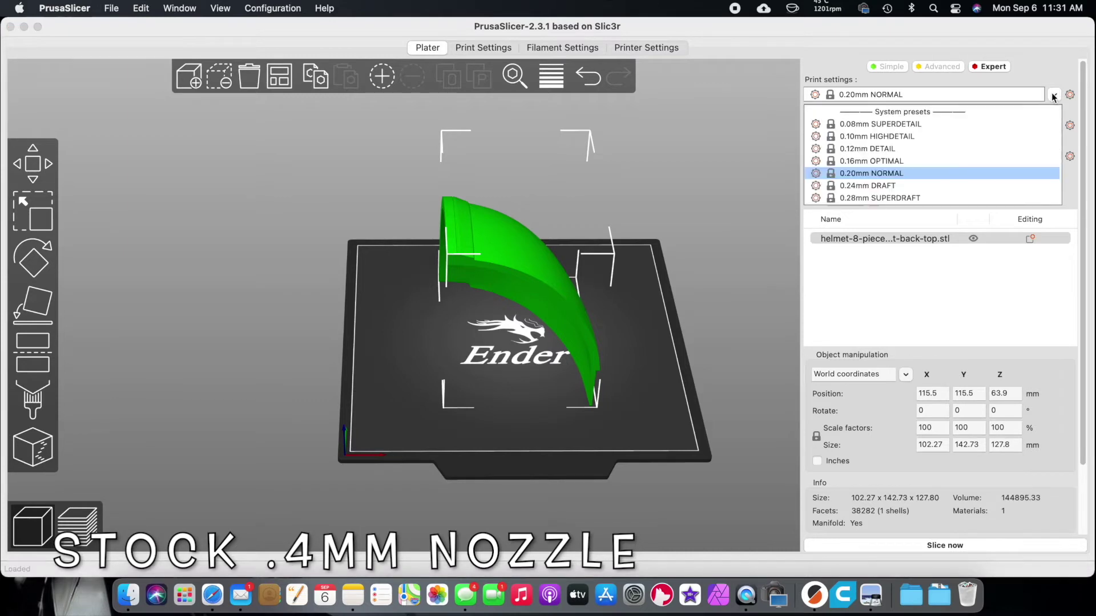
left_click(909, 187)
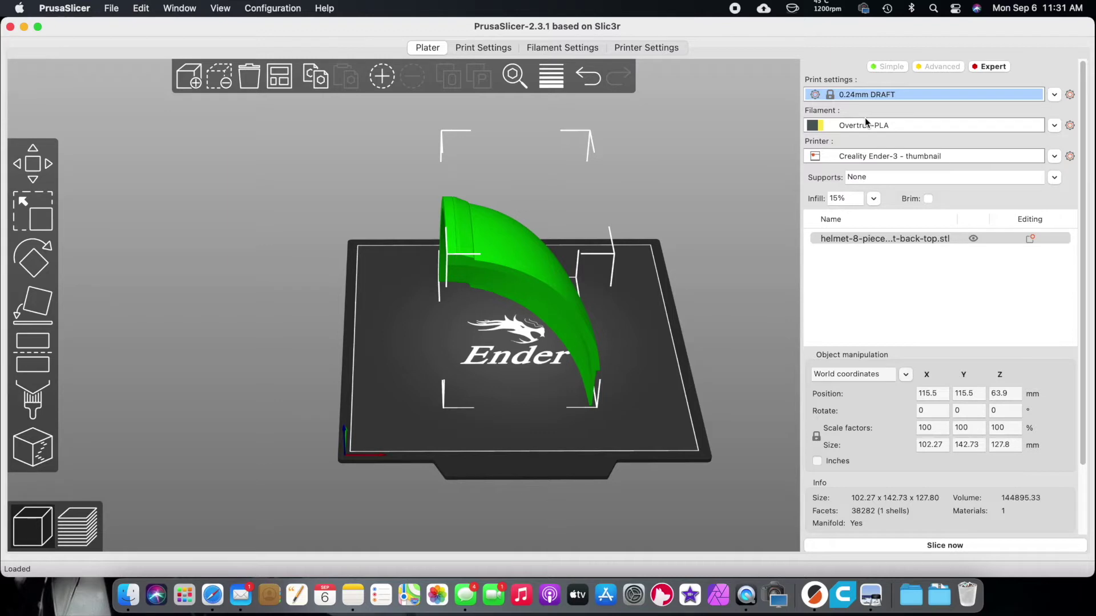
left_click(928, 198)
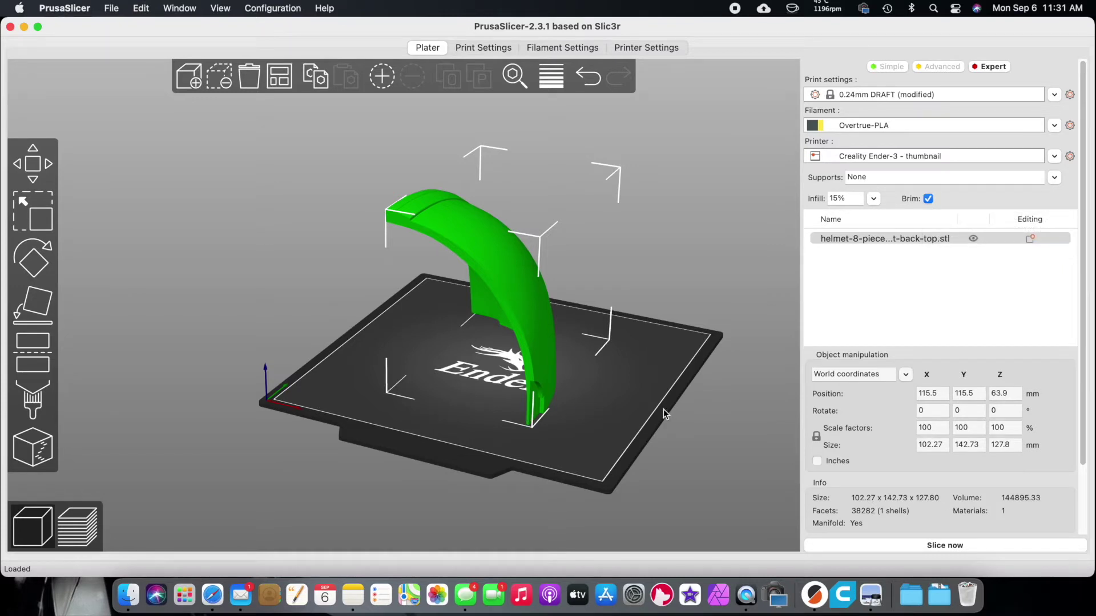
left_click_drag(659, 396, 646, 391)
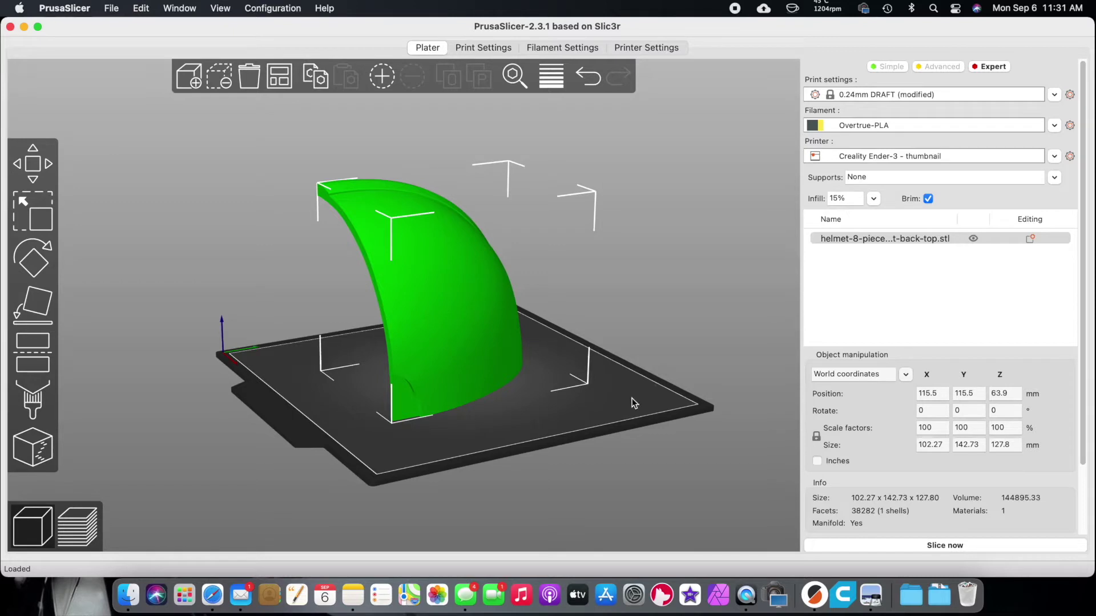
left_click_drag(632, 399, 565, 405)
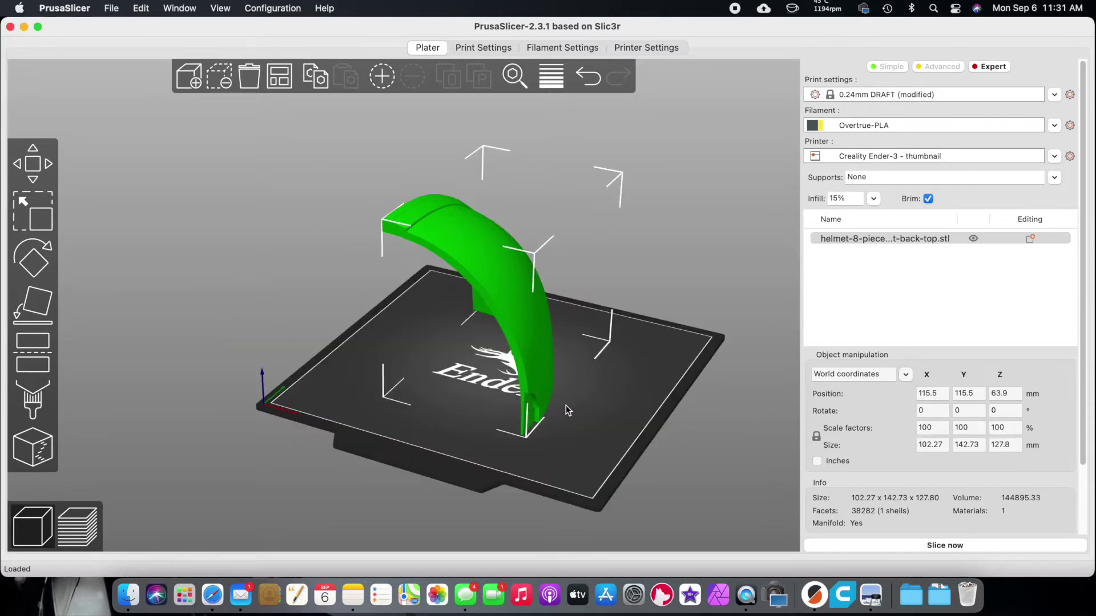
left_click(1054, 176)
Step: Set supports to Everywhere and slice the back-top piece
left_click(933, 228)
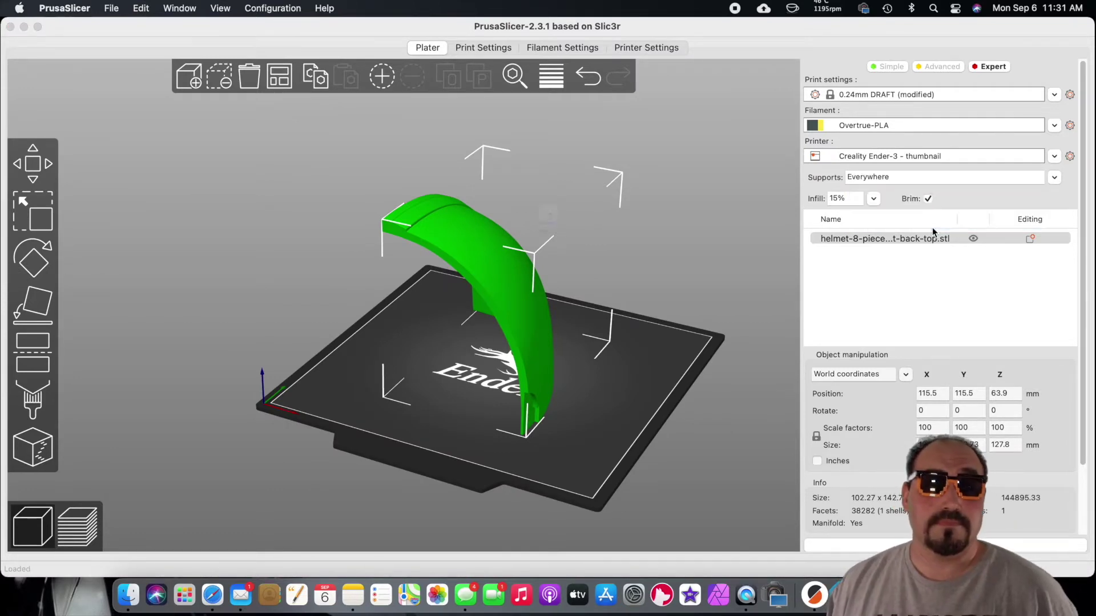
left_click(620, 323)
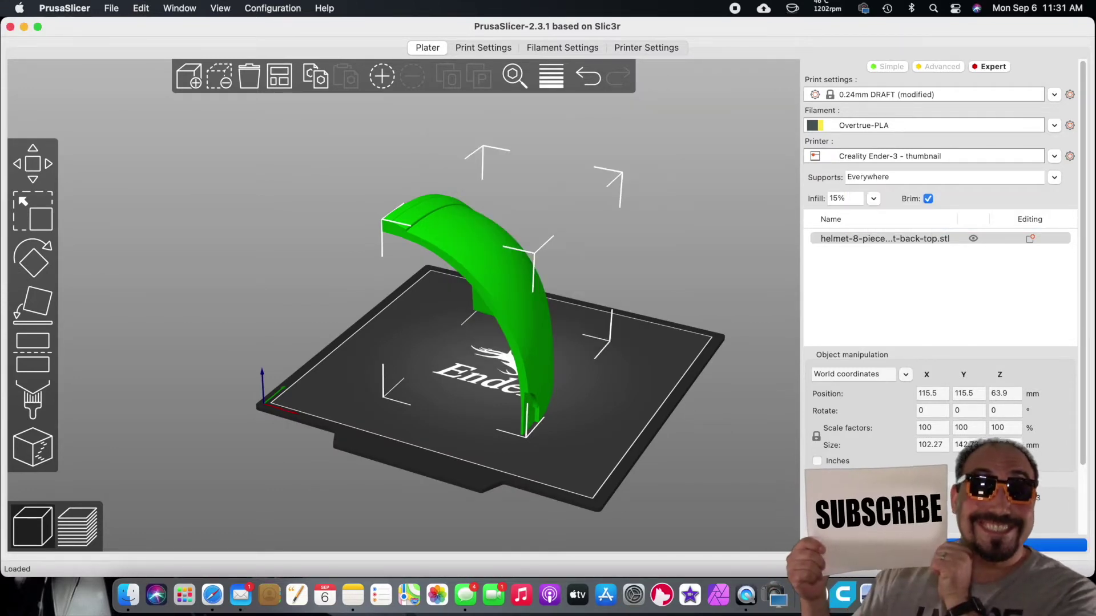
key("super+r")
Step: Inspect the sliced preview: 15h11m estimated, with support taking 39.8%
left_click_drag(636, 460, 601, 329)
scroll(601, 330, "down", 5)
scroll(500, 265, "up", 2)
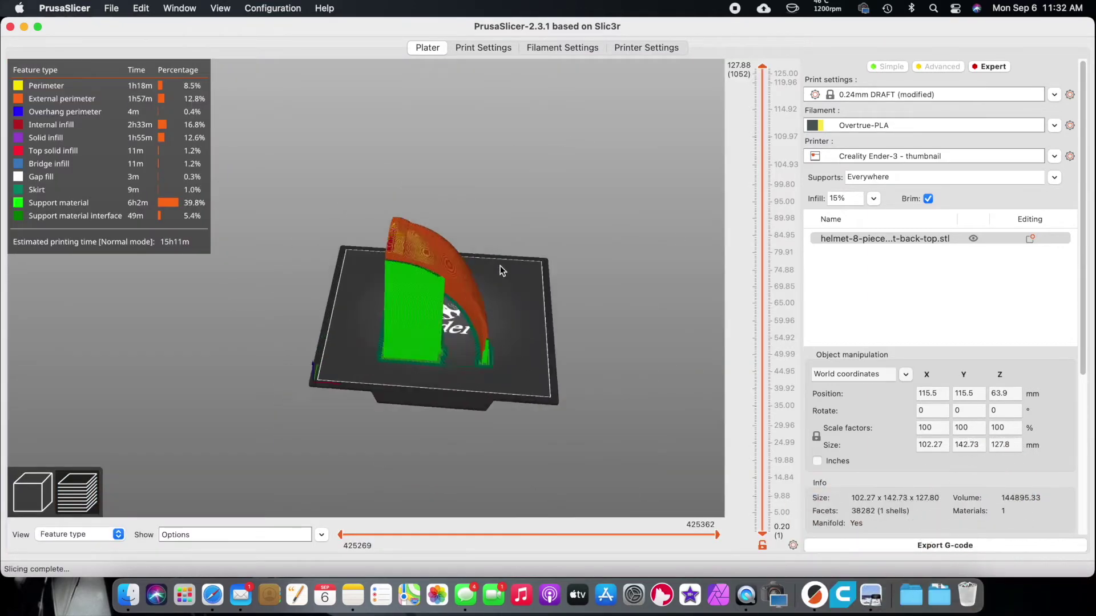
scroll(500, 265, "up", 3)
mouse_move(632, 288)
left_mouse_down()
mouse_move(655, 292)
mouse_move(642, 289)
left_mouse_up()
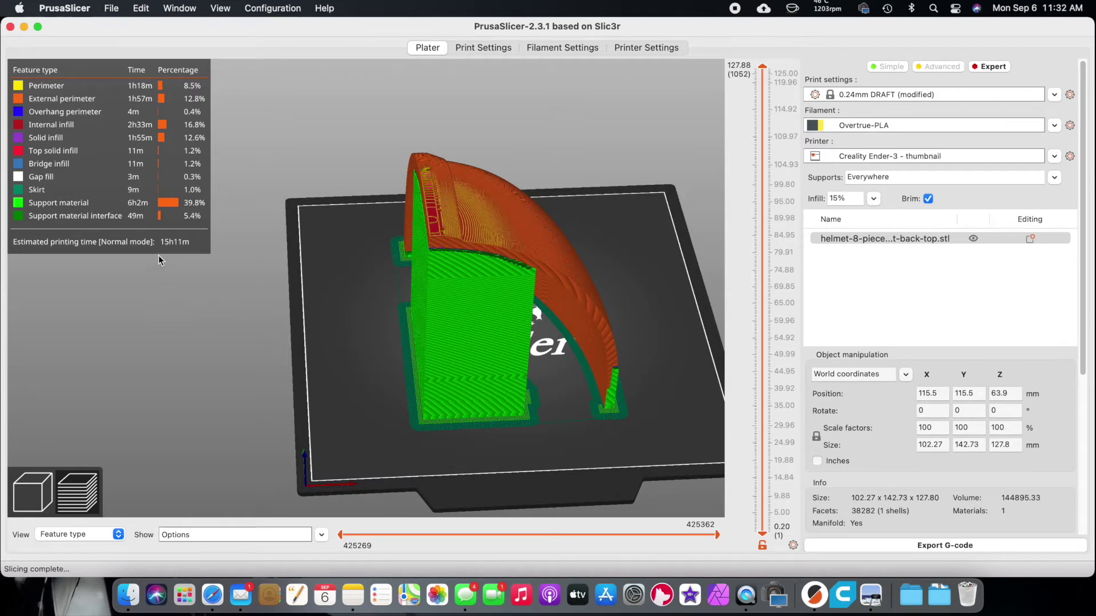
left_click(1054, 95)
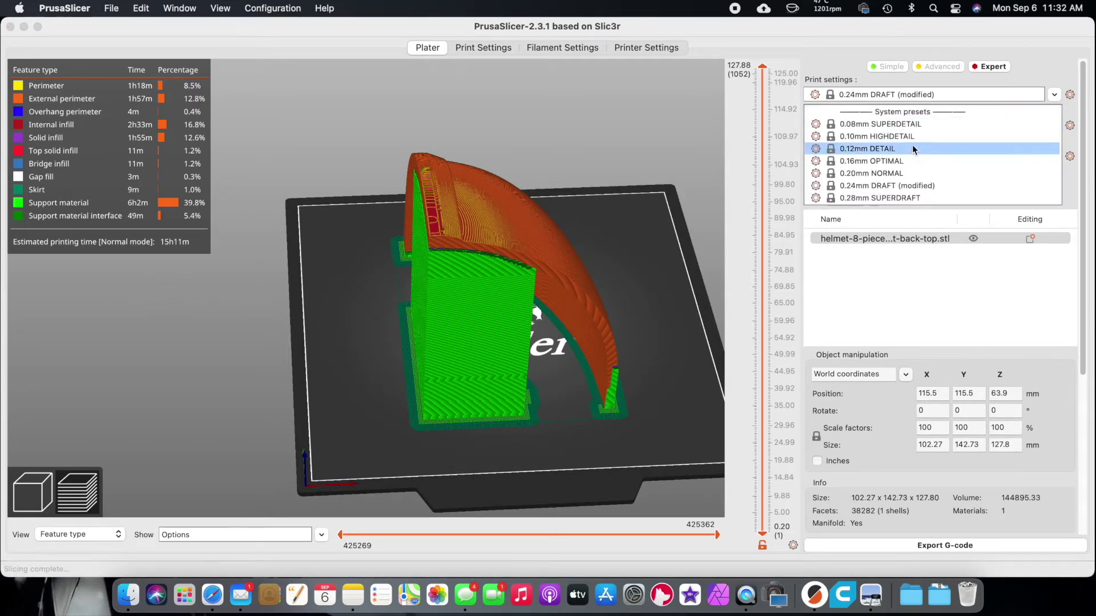
Step: Re-slice the back-top piece at 0.20mm NORMAL (16h32m) and compare it against the 15h11m draft slice
left_click(891, 175)
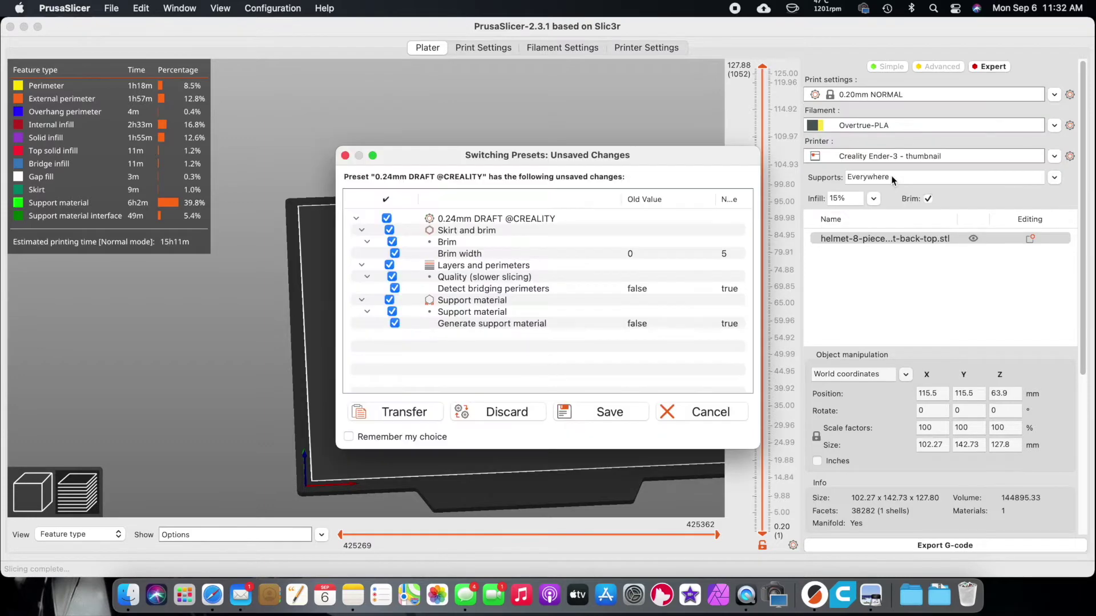
left_click(425, 420)
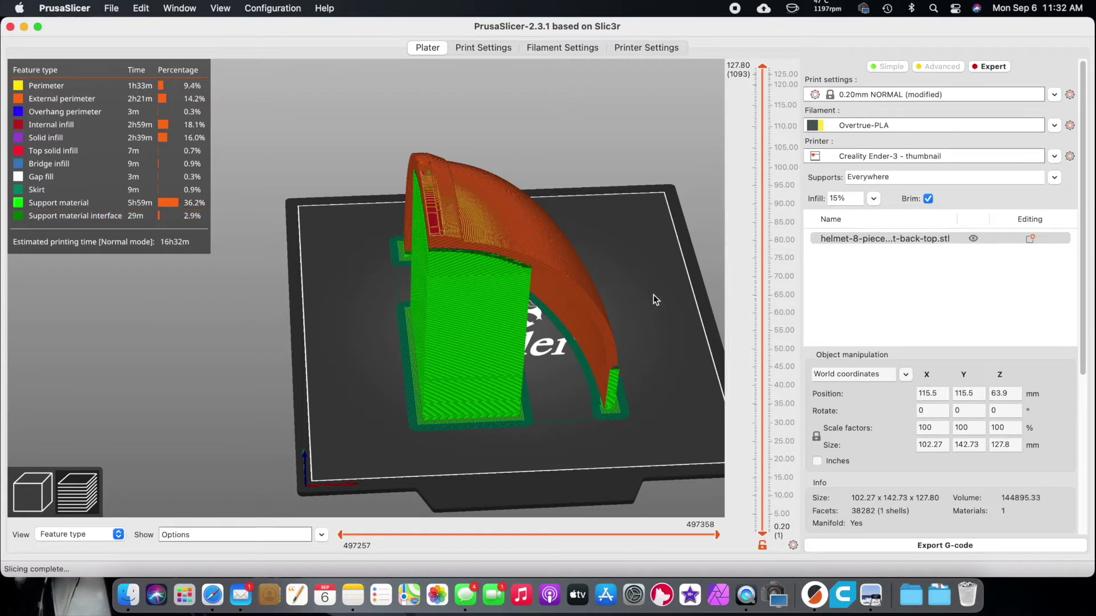
left_click_drag(653, 294, 603, 313)
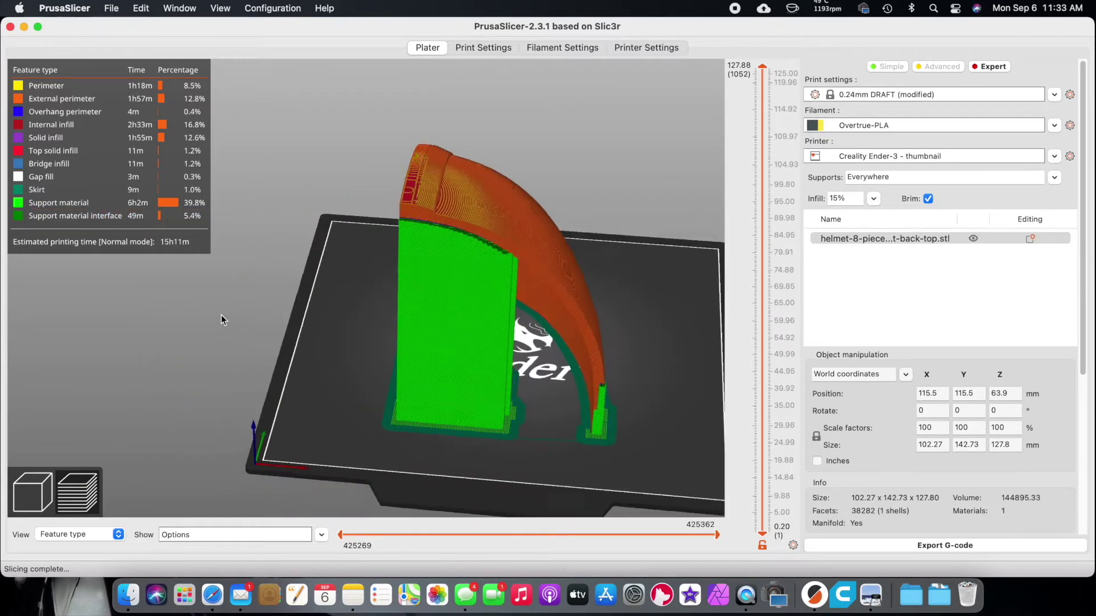
mouse_move(221, 314)
left_mouse_down()
mouse_move(280, 316)
mouse_move(205, 308)
left_mouse_up()
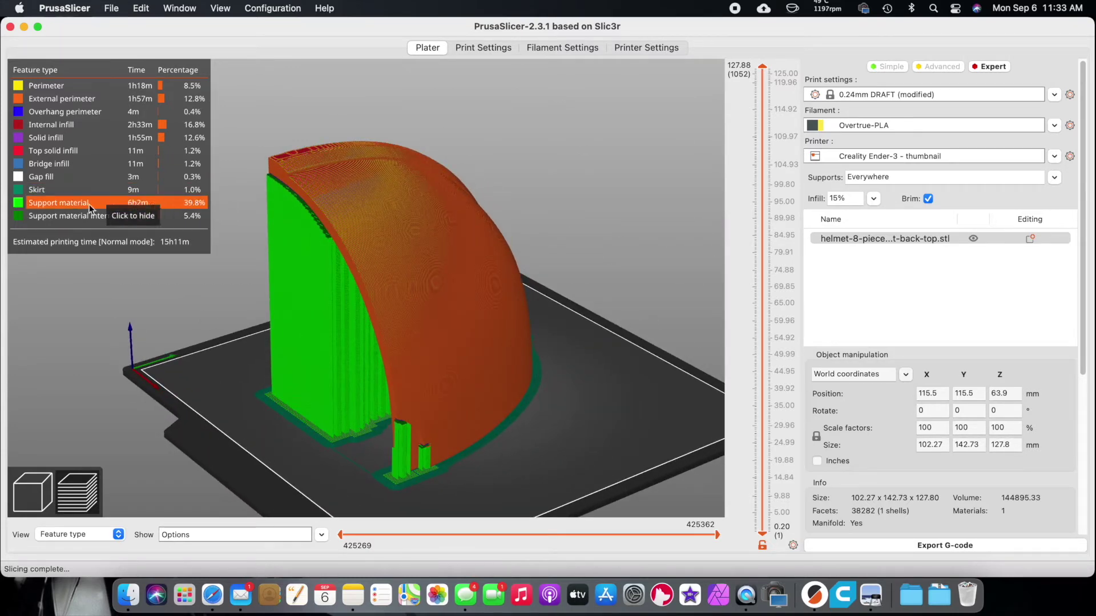
left_click_drag(179, 360, 380, 219)
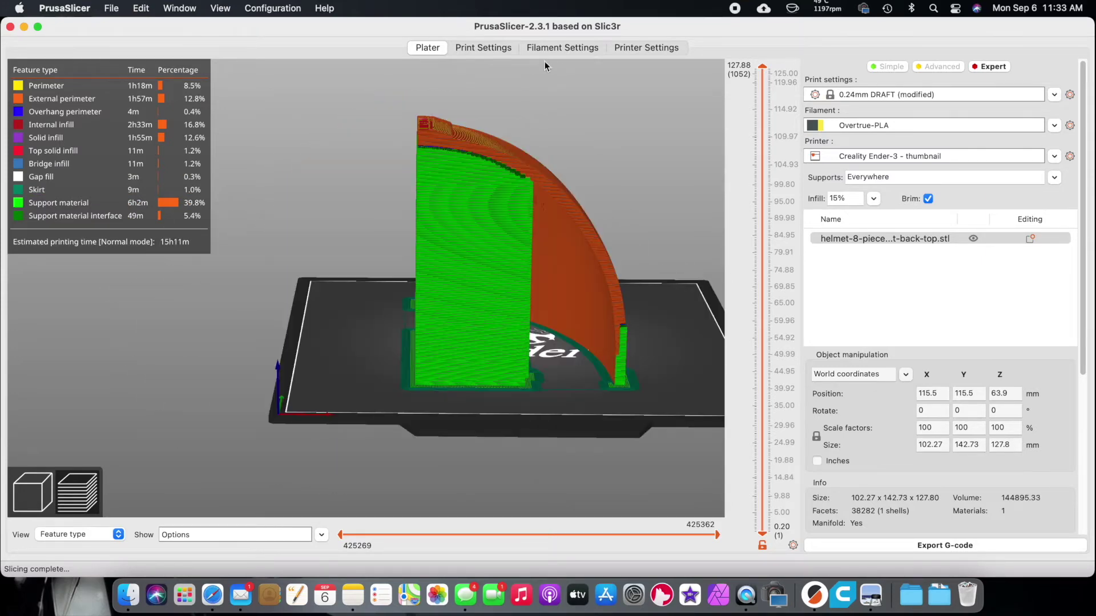
left_click(491, 49)
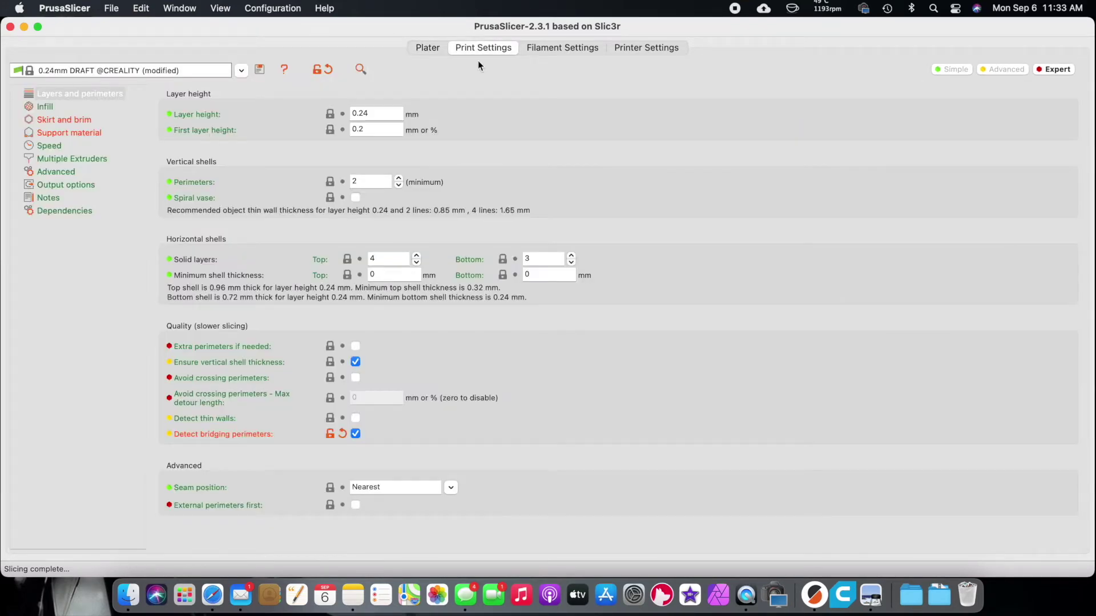
Step: Set the support overhang threshold to 30° and re-slice the back-top piece to a 13h22m estimate
left_click(70, 132)
left_click(375, 145)
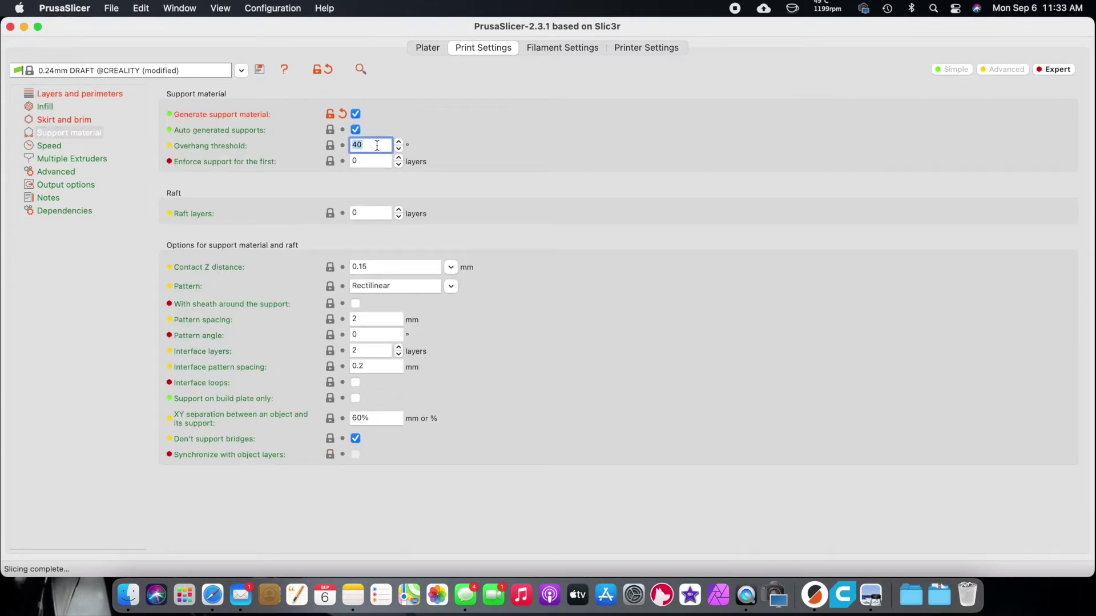
type("30")
left_click(375, 161)
left_click(437, 45)
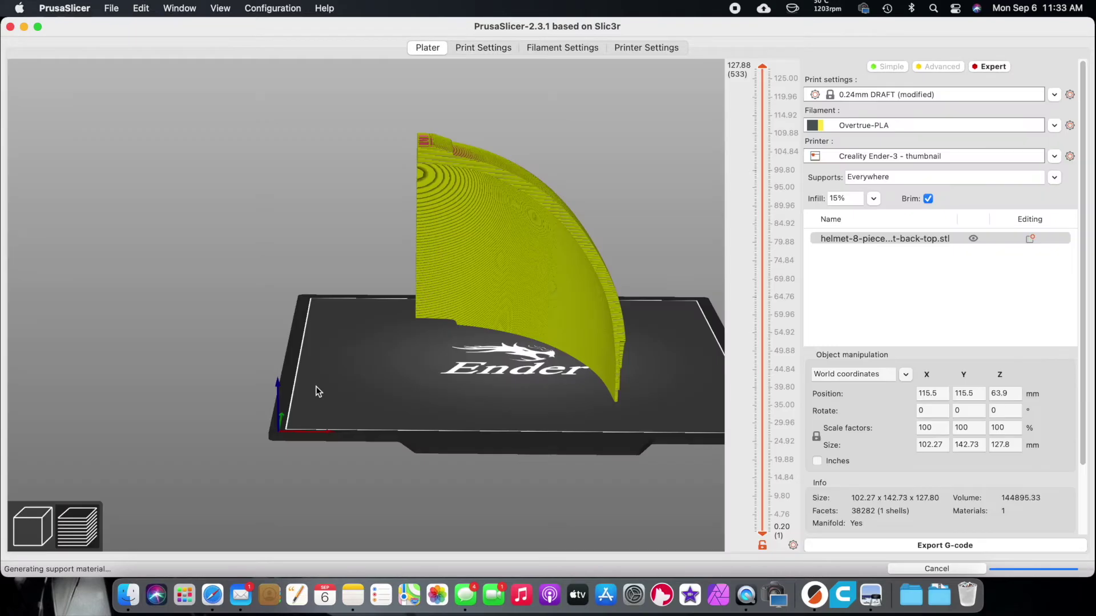
left_click_drag(316, 386, 294, 322)
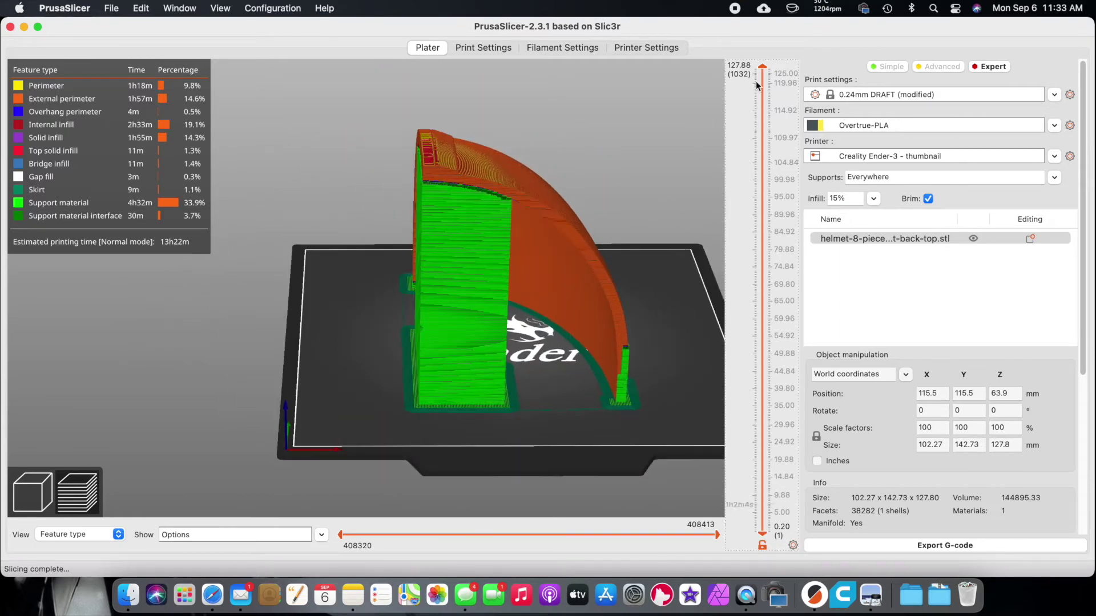
Step: Inspect the fully sliced back-top piece with all layers shown, orbiting and zooming the preview
left_click_drag(764, 66, 761, 143)
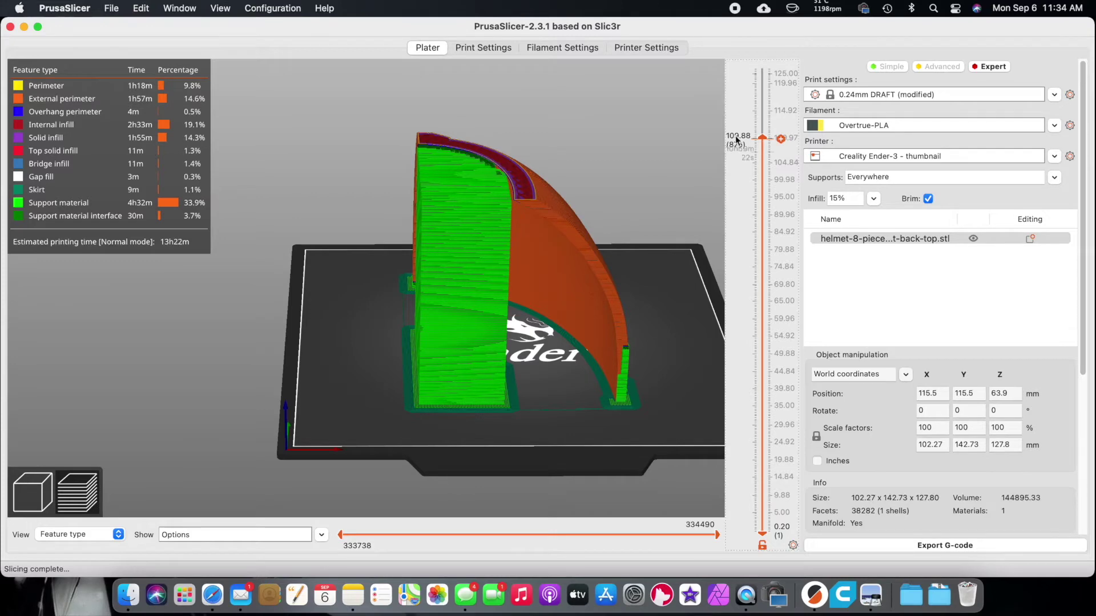
left_click_drag(762, 138, 763, 67)
left_click_drag(434, 296, 461, 387)
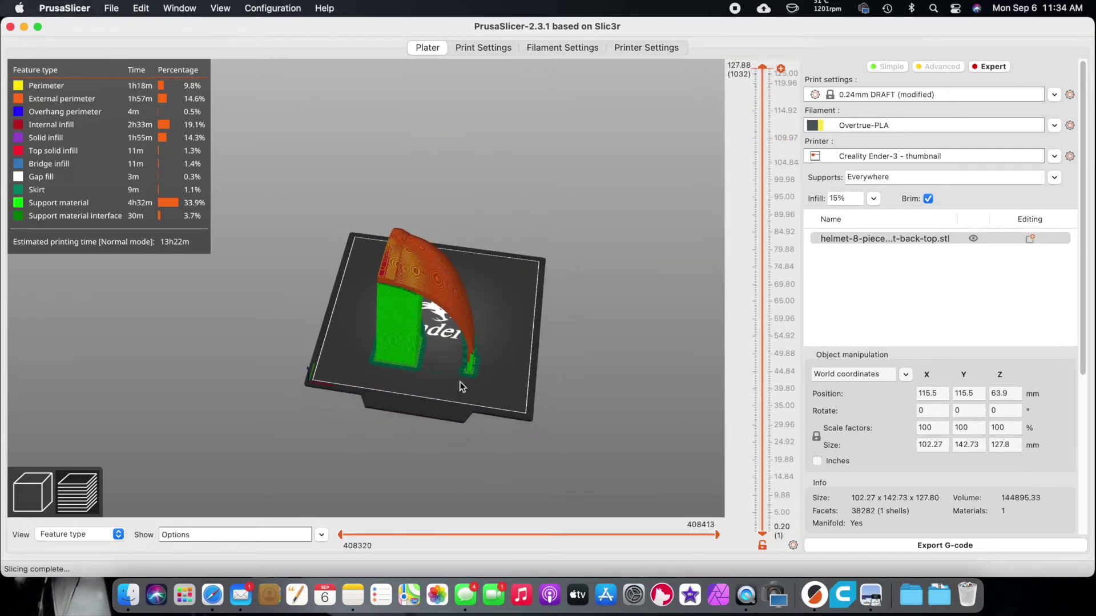
mouse_move(356, 375)
left_mouse_down()
mouse_move(372, 373)
mouse_move(351, 369)
left_mouse_up()
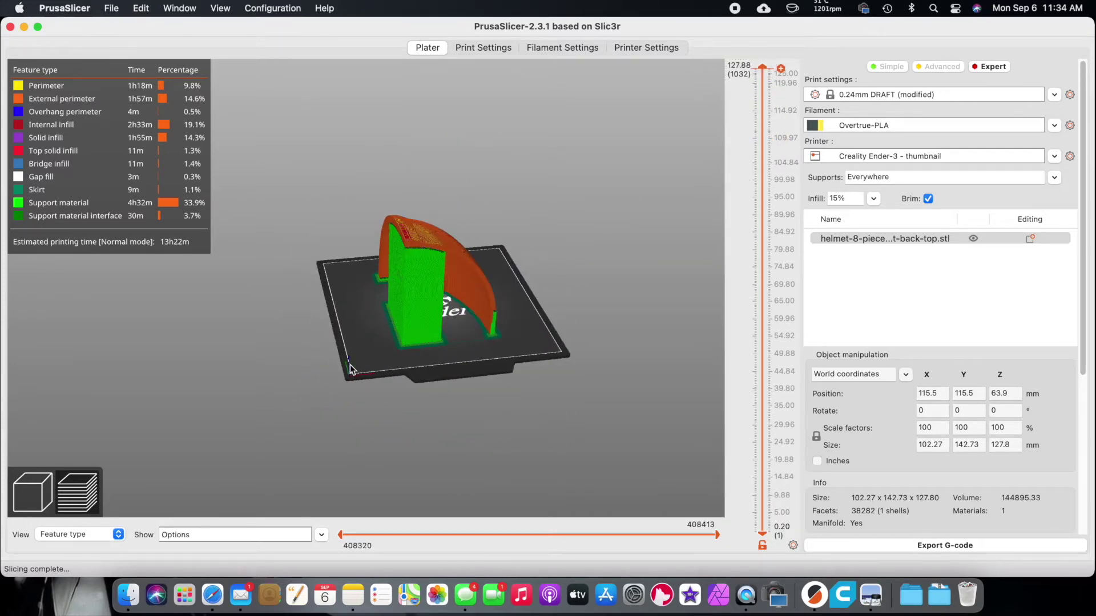
scroll(350, 365, "up", 5)
scroll(350, 370, "down", 2)
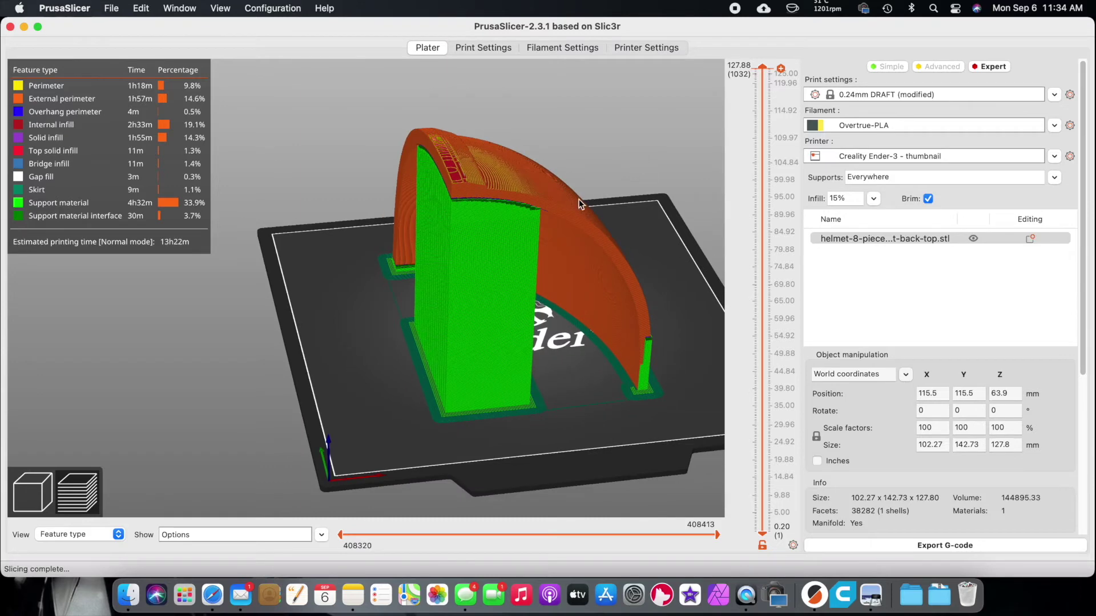
key("Tab")
Step: Remove the back-top piece and load the left front-bottom helmet STL onto the bed
key("Delete")
left_click(188, 75)
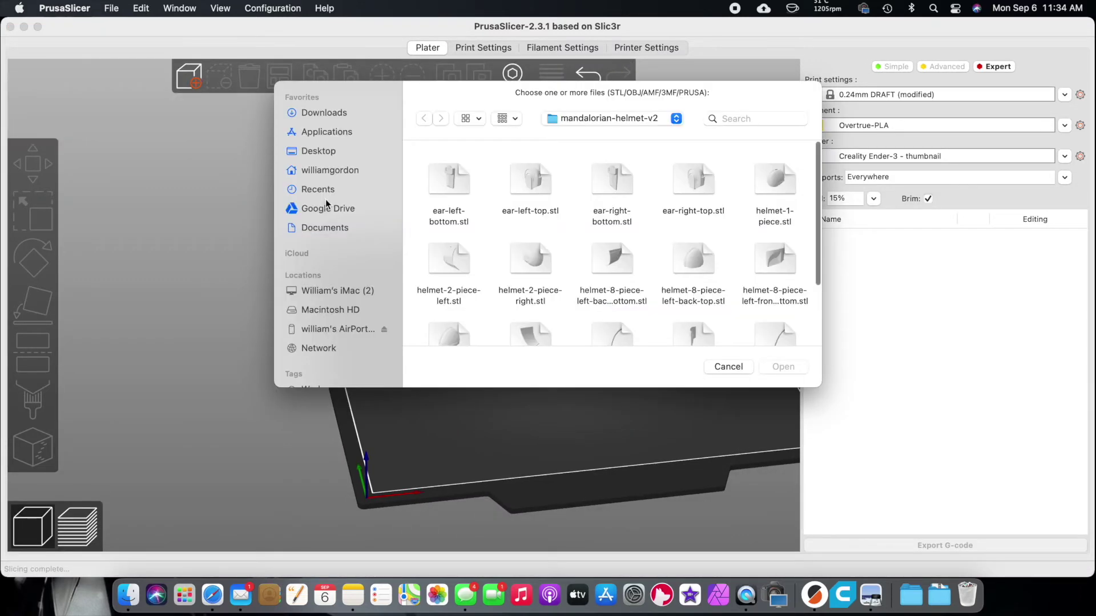
left_click(760, 270)
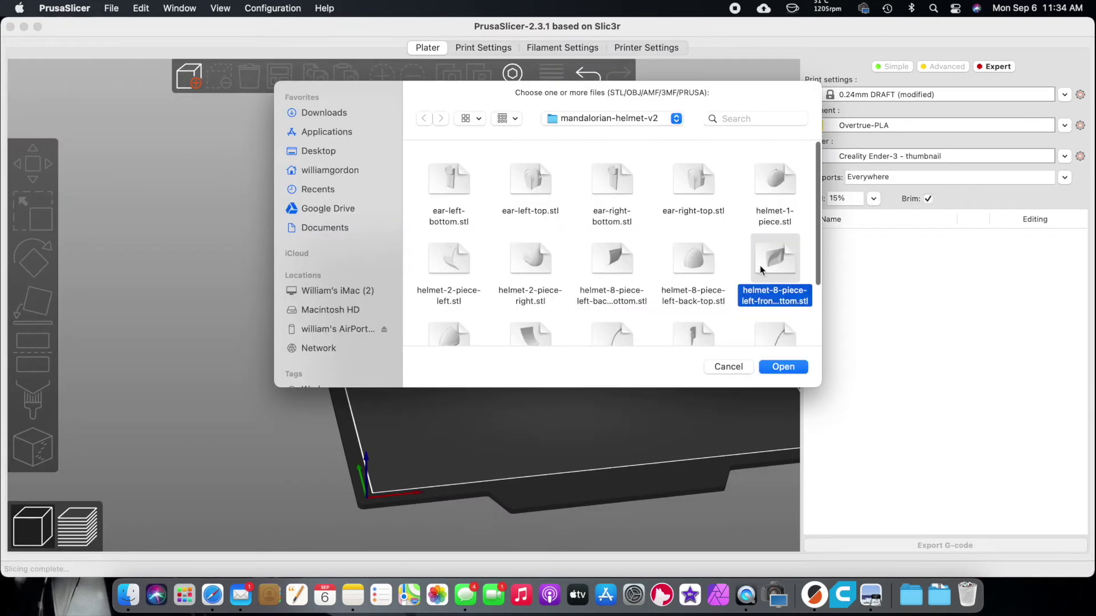
left_click(783, 366)
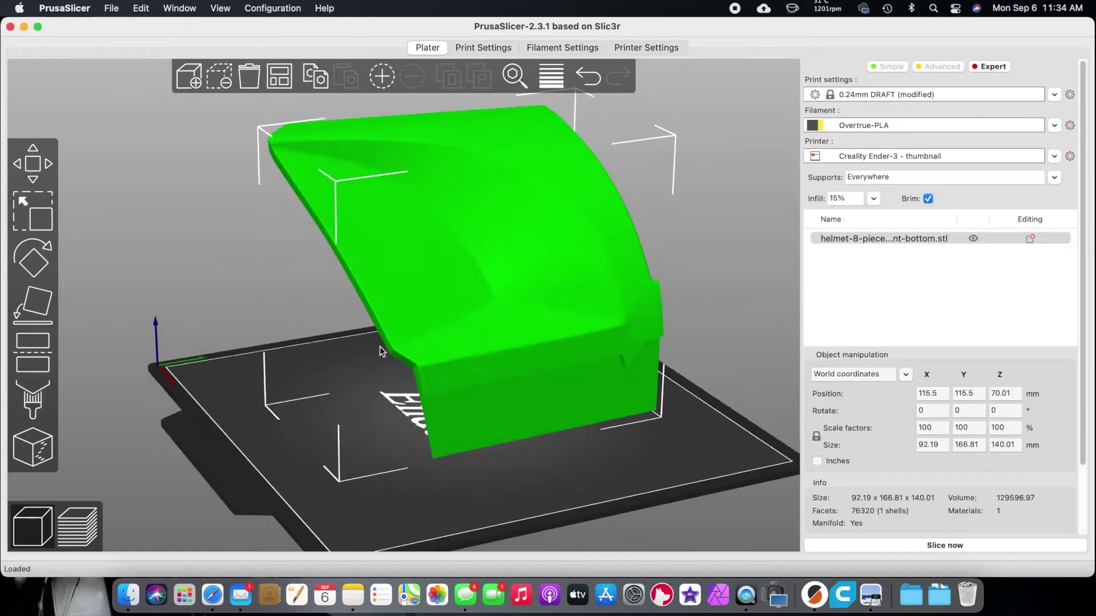
left_click_drag(379, 347, 337, 373)
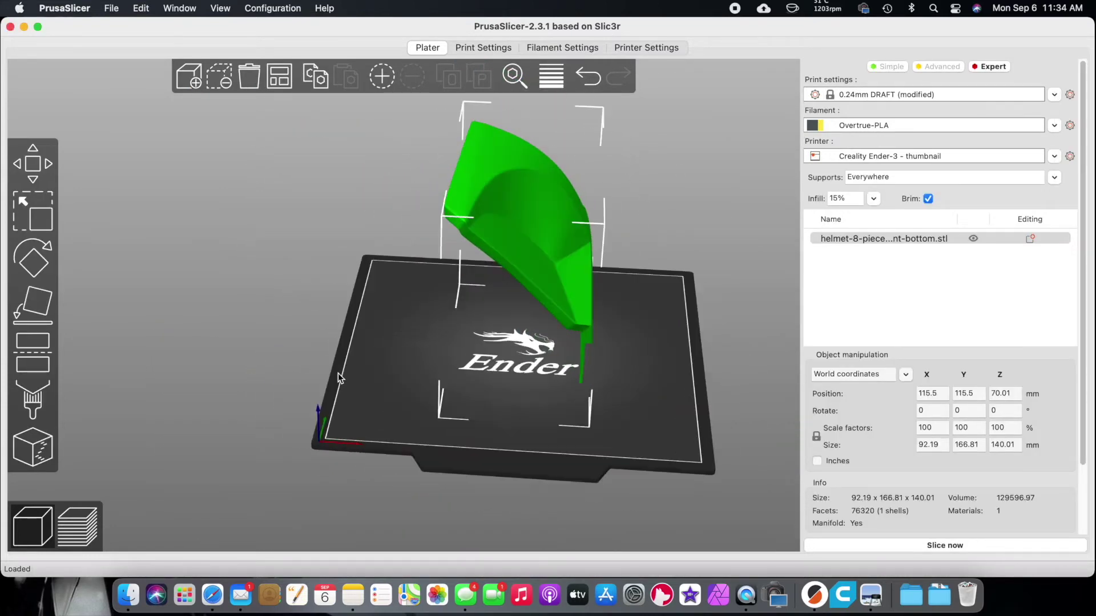
Step: Slice the front-bottom piece, a 15h1m estimate, and inspect its support towers
left_click(983, 547)
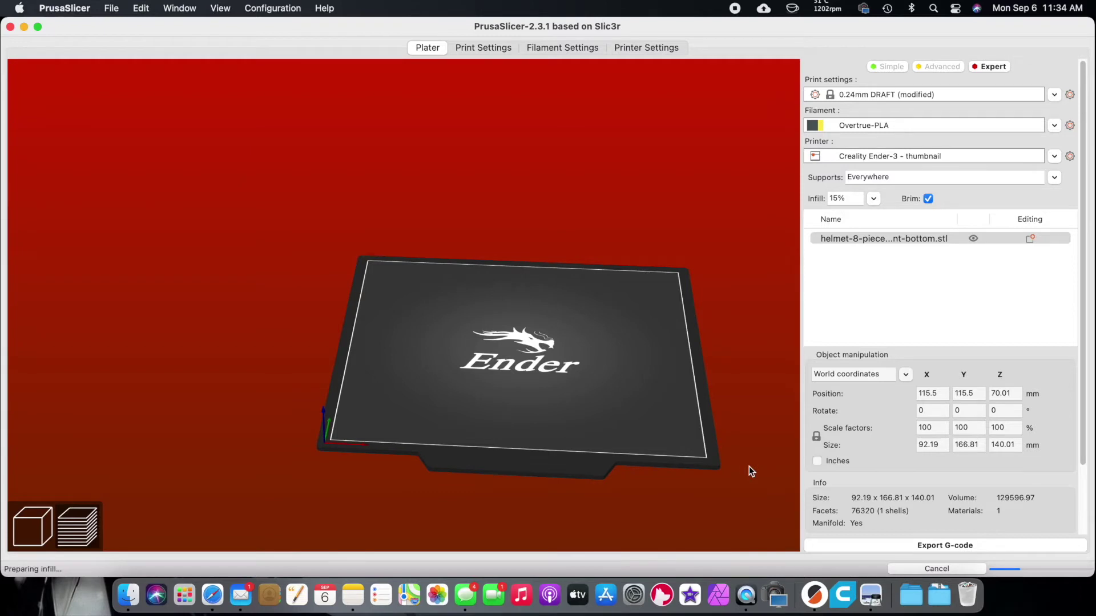
left_click_drag(586, 357, 538, 289)
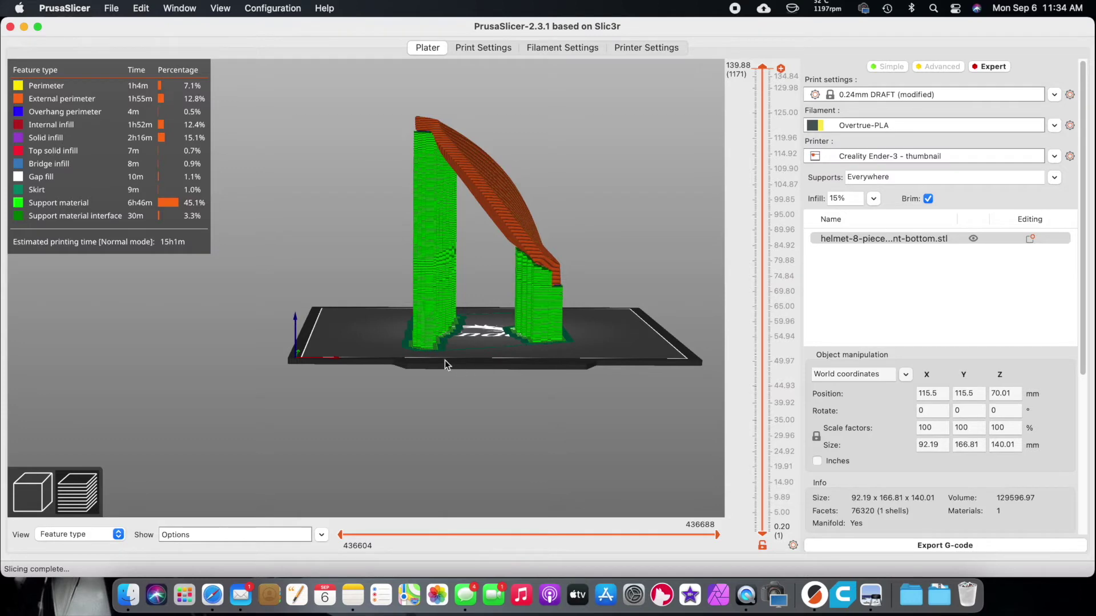
left_click_drag(443, 361, 440, 372)
left_click_drag(176, 258, 313, 397)
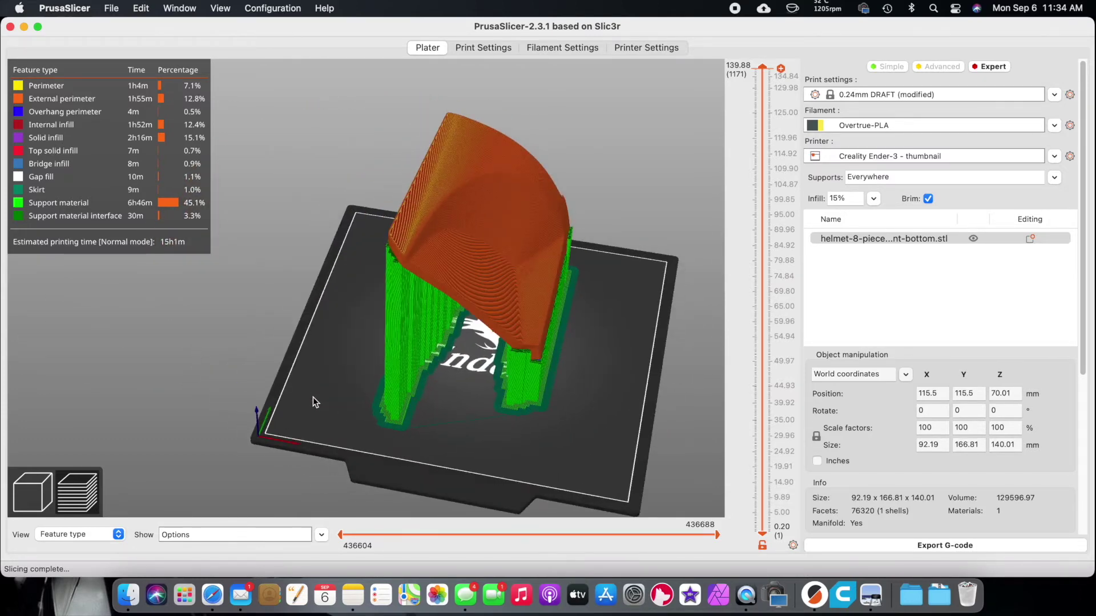
left_click(32, 492)
mouse_move(321, 354)
left_mouse_down()
mouse_move(336, 355)
mouse_move(320, 358)
left_mouse_up()
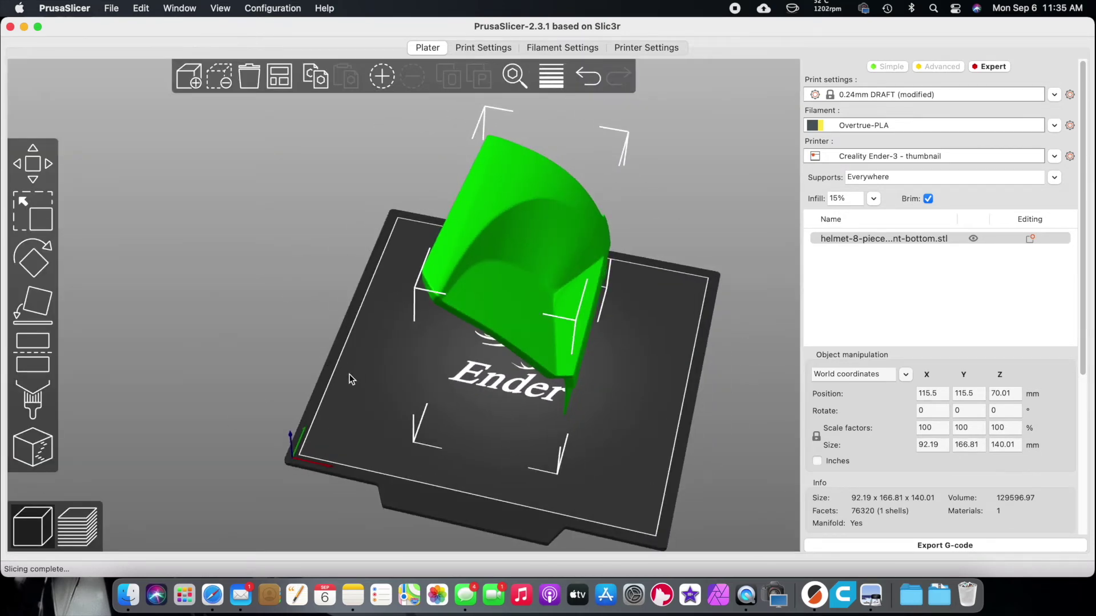
Step: Rotate the front-bottom piece 90° about X so it stands upright
left_click(32, 260)
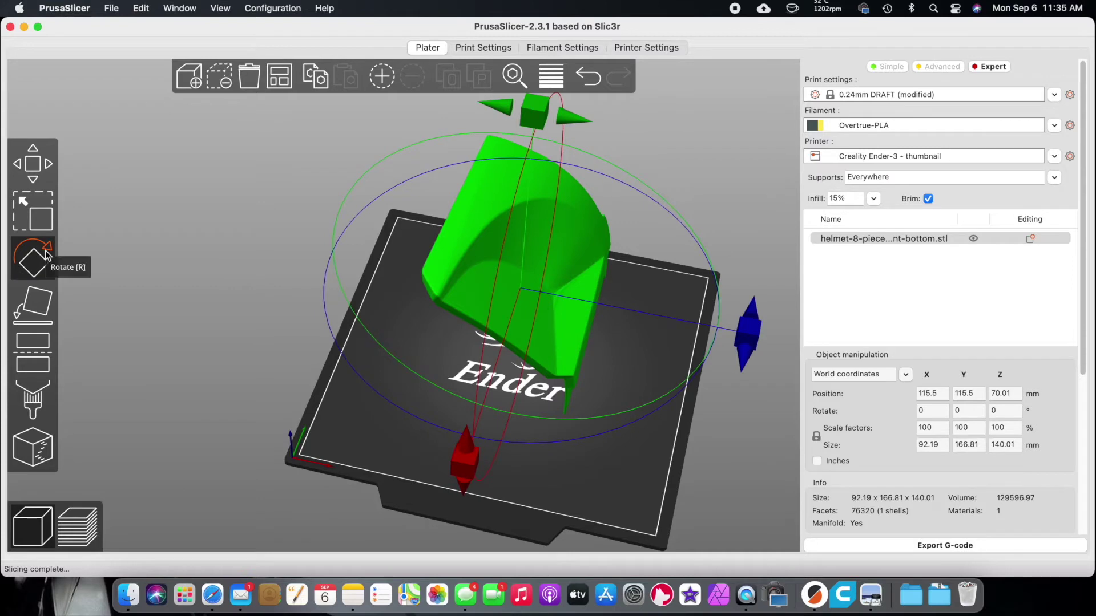
left_click(968, 410)
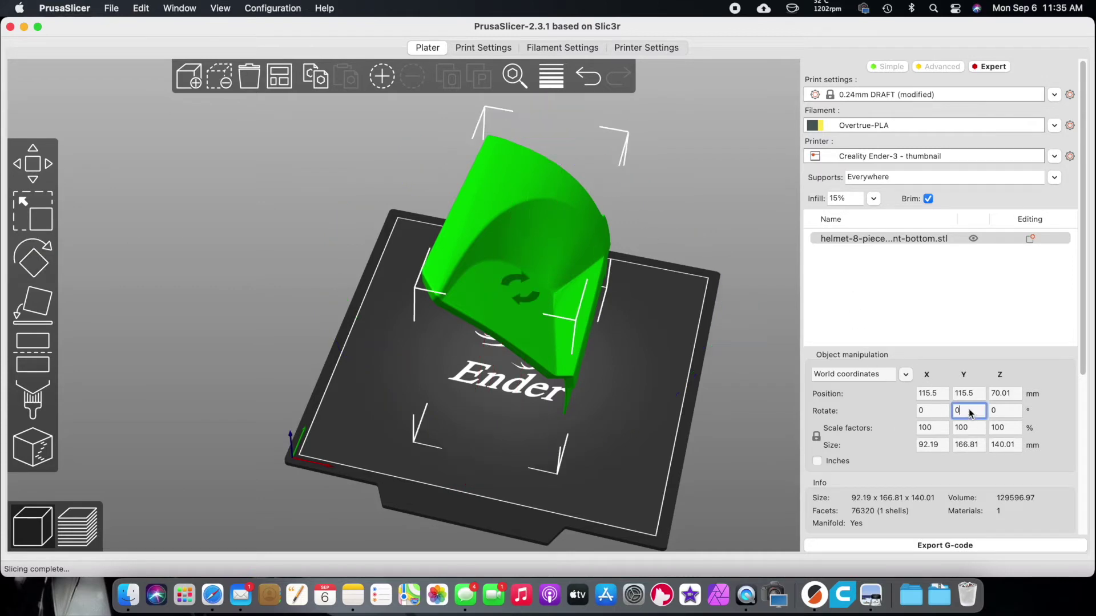
left_click(943, 411)
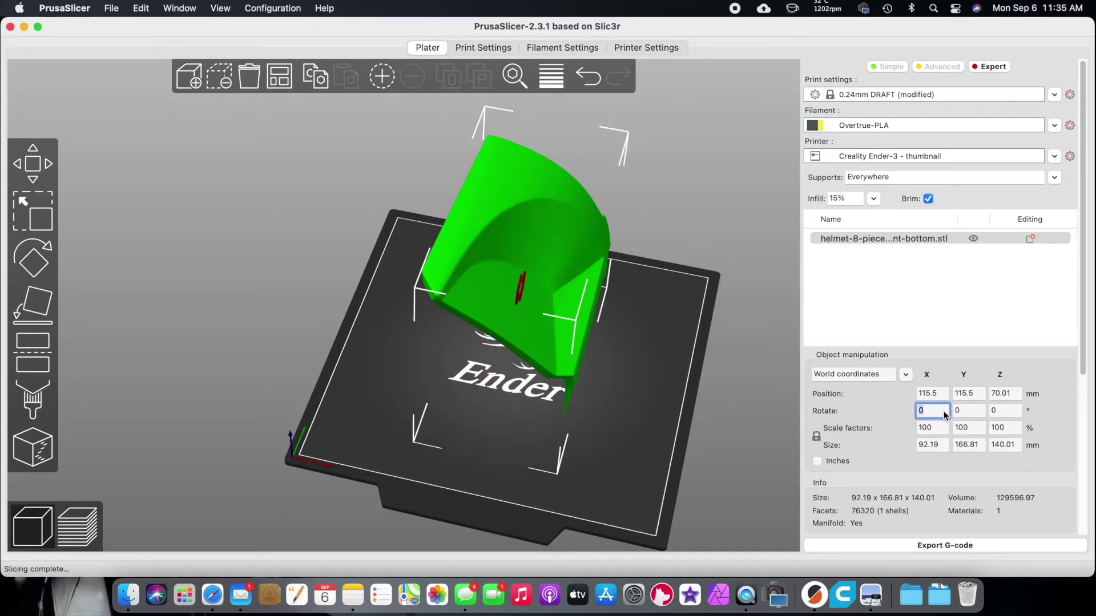
type("90")
key("Return")
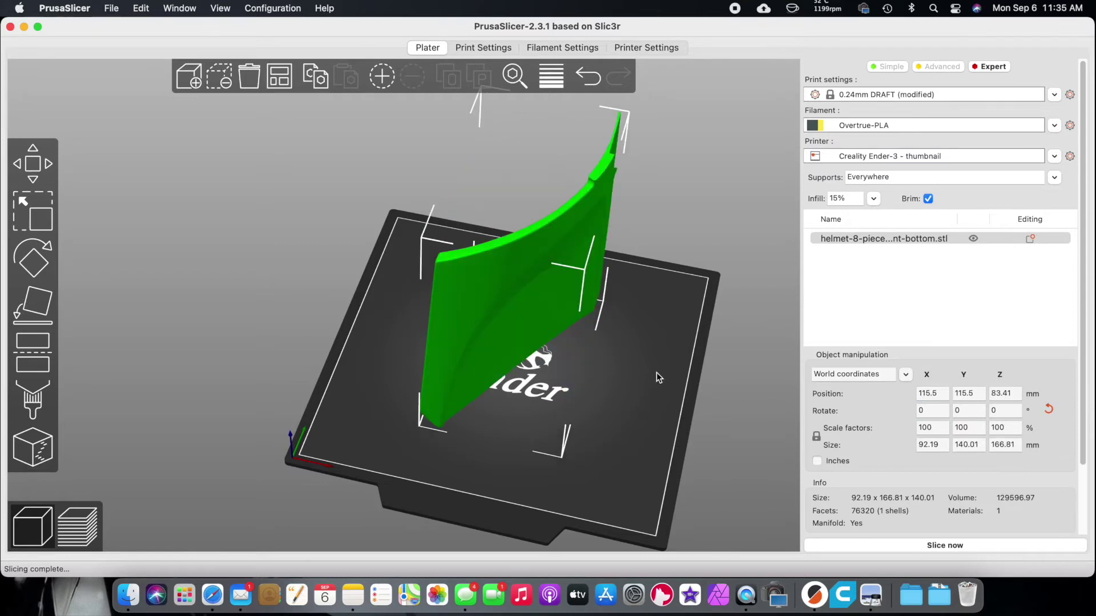
left_click(656, 372)
Step: Check the upright piece from several angles, including underneath, and start slicing it
left_click_drag(763, 337, 502, 264)
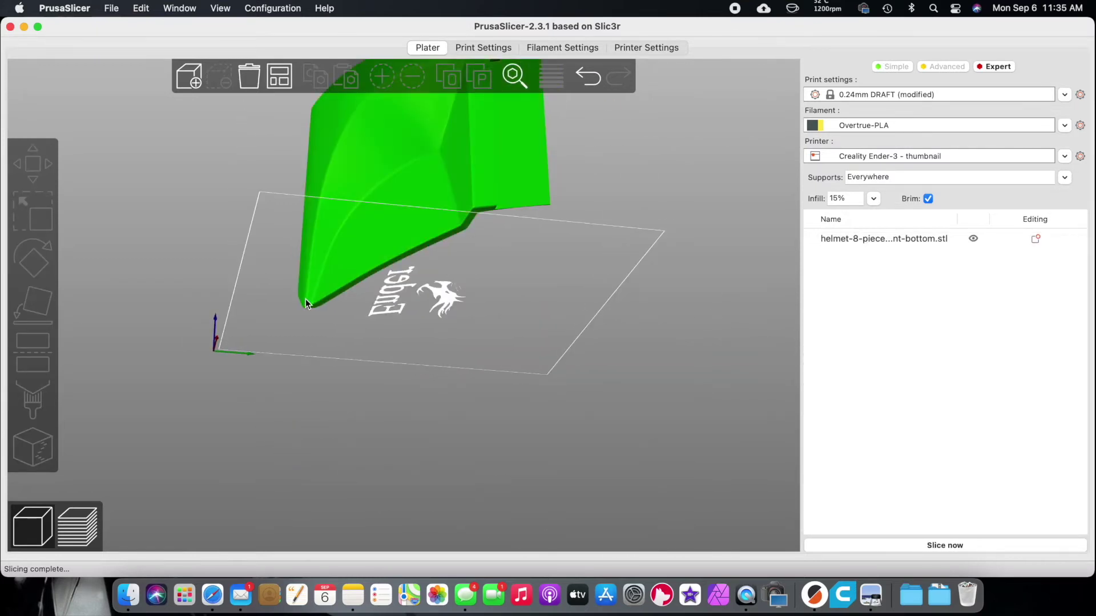
left_click_drag(614, 223, 460, 343)
left_click_drag(639, 306, 492, 253)
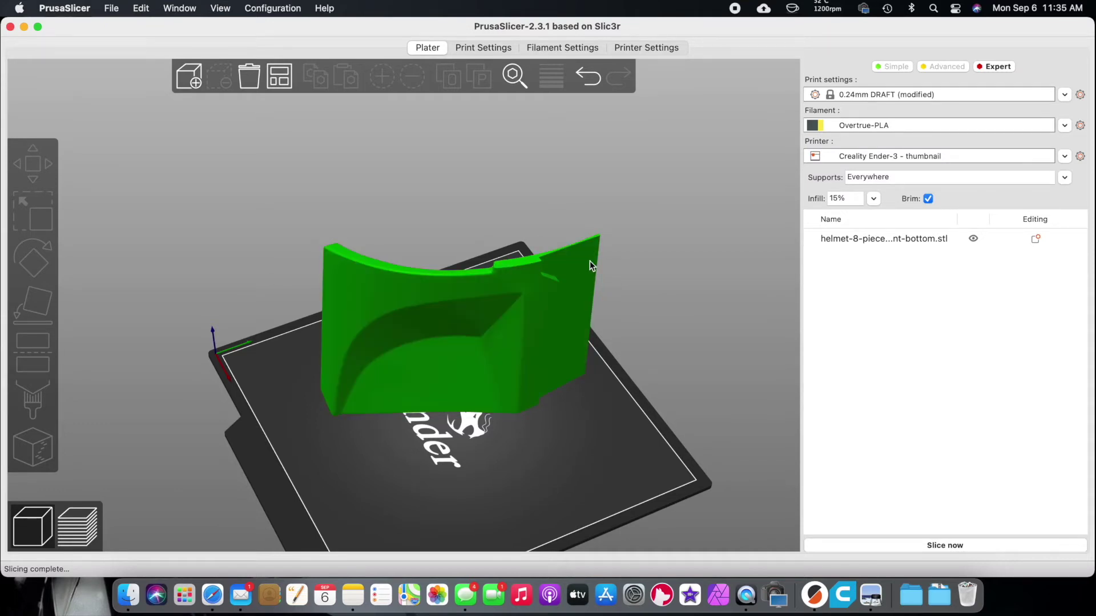
left_click_drag(682, 329, 496, 341)
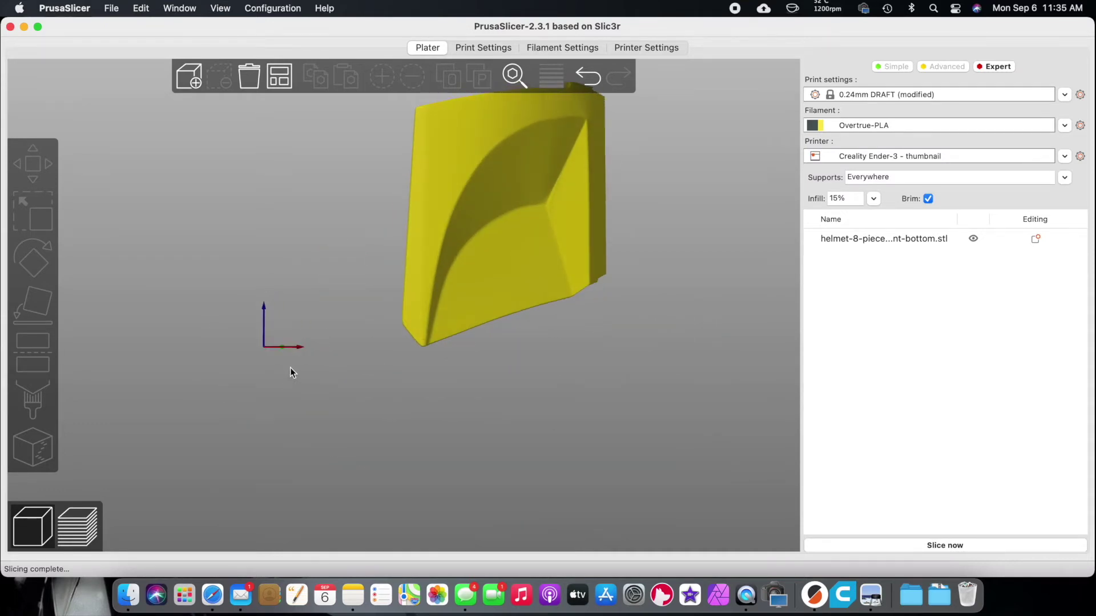
left_click(930, 545)
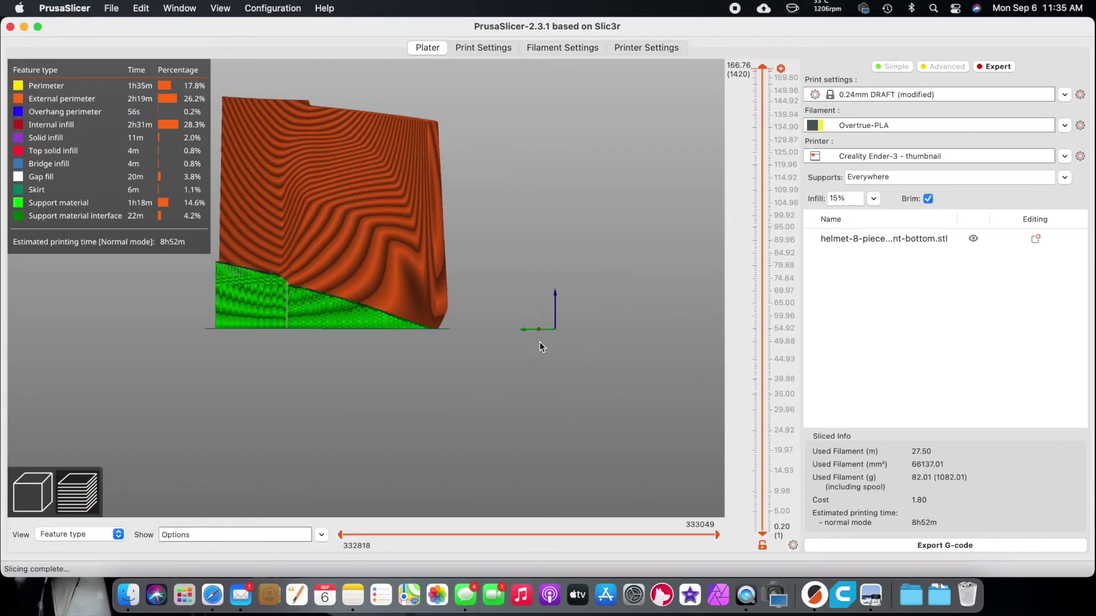
Step: Inspect the upright front-bottom slice, now 8h52m with support material at 14.6%
left_click_drag(540, 341, 383, 347)
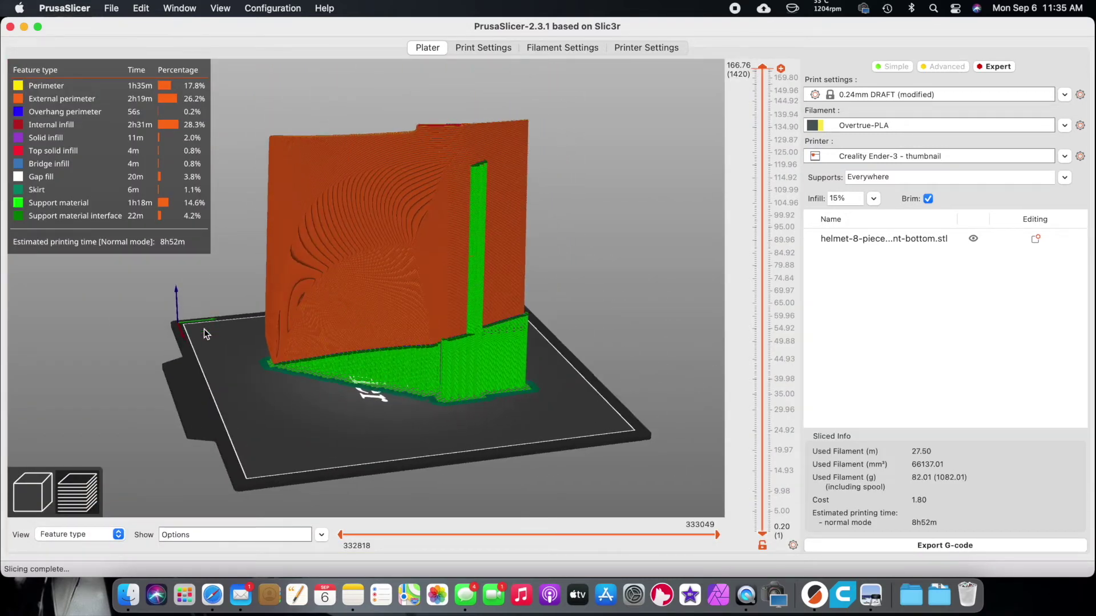
left_click_drag(206, 334, 262, 349)
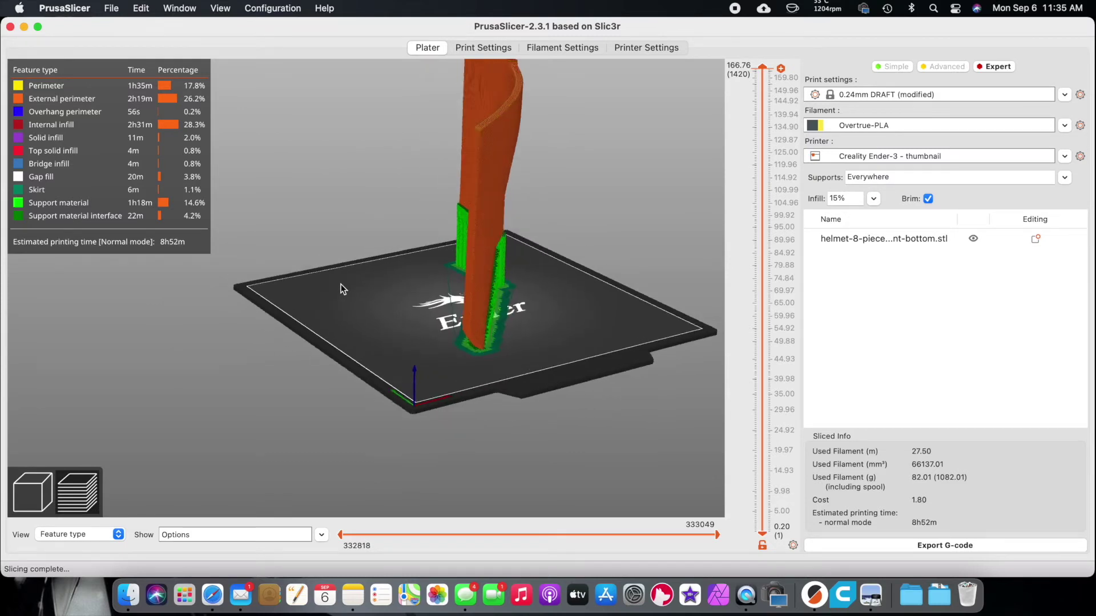
left_click_drag(340, 284, 320, 286)
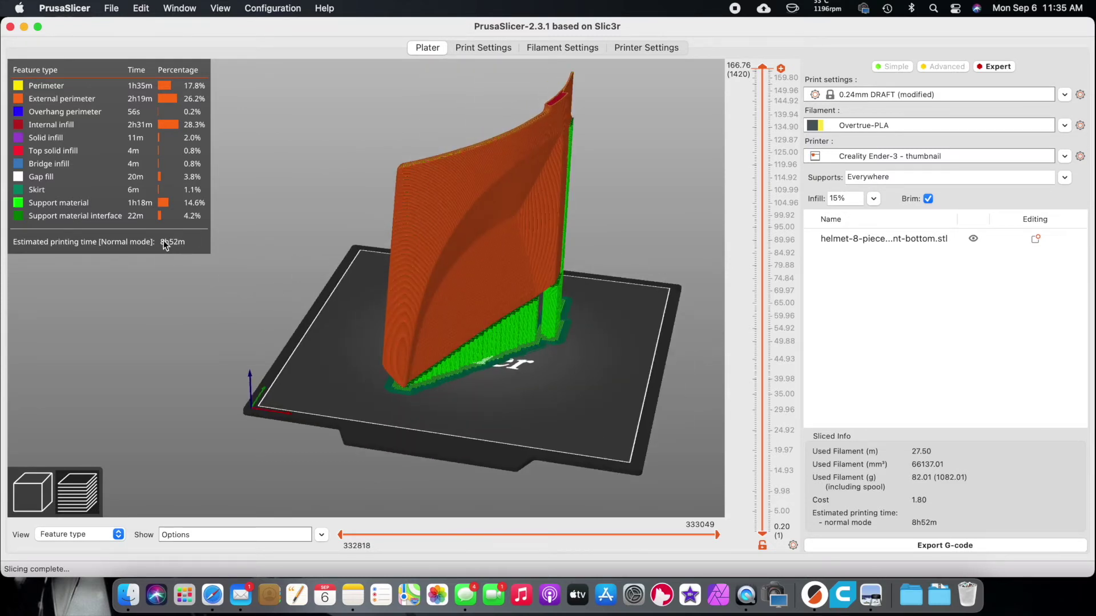
left_click_drag(333, 294, 433, 268)
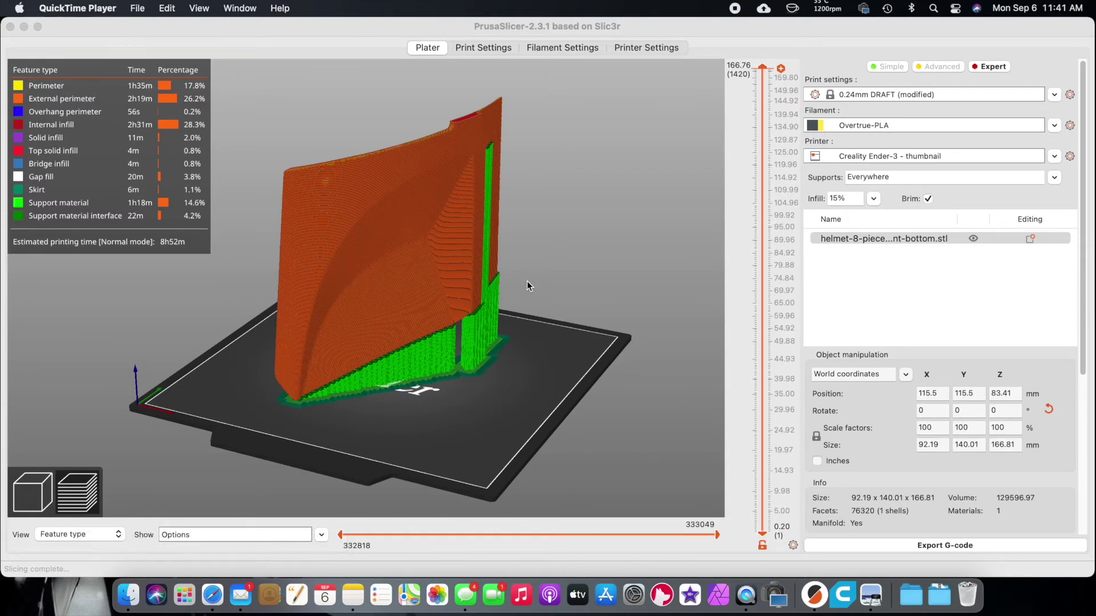
left_click(604, 271)
mouse_move(588, 275)
left_mouse_down()
mouse_move(631, 275)
mouse_move(604, 279)
left_mouse_up()
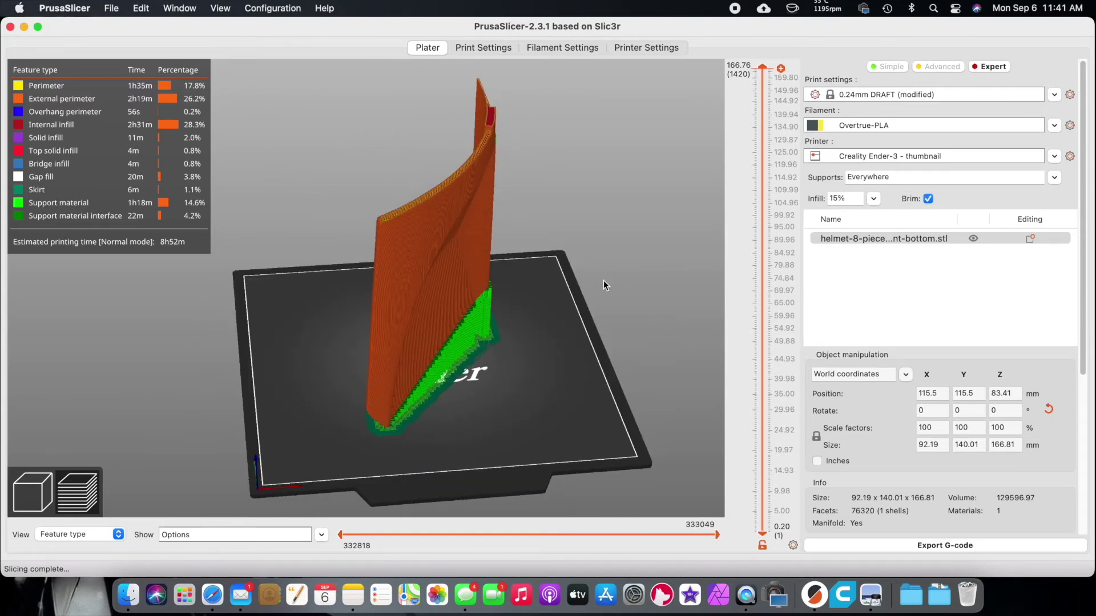